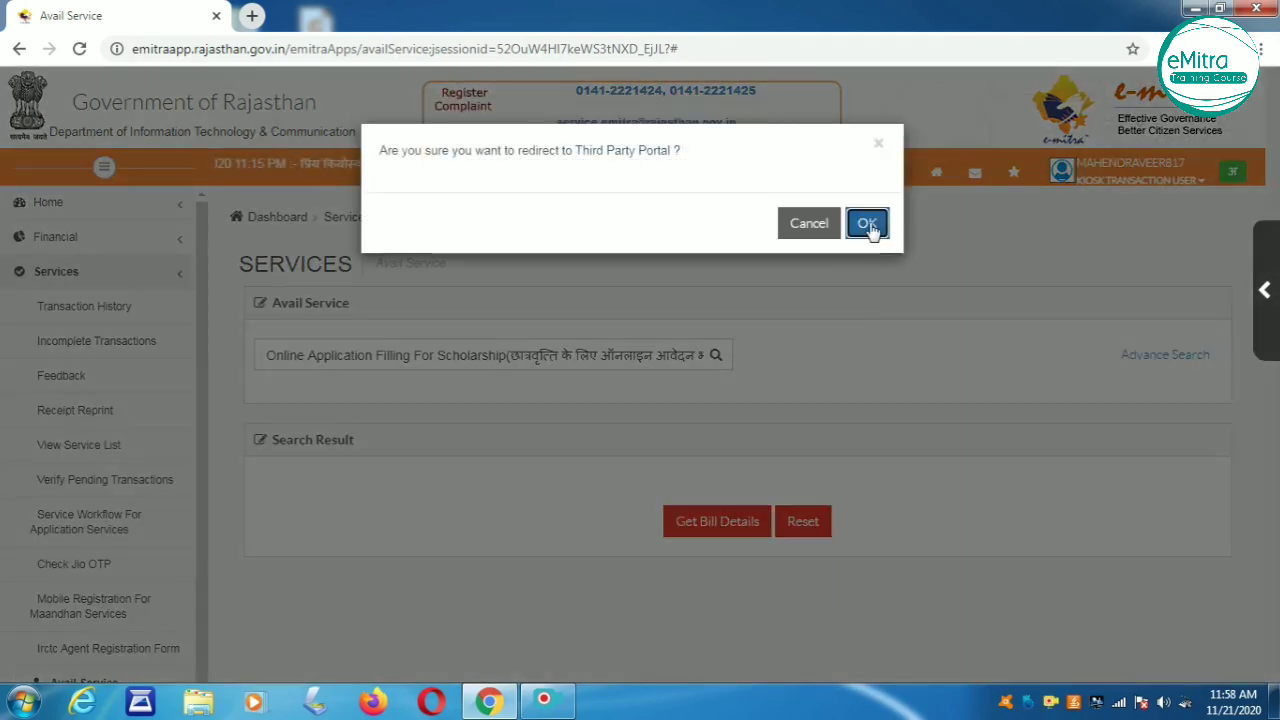
# Confirm the redirect from eMitra to the third-party Rajasthan Scholarship Portal
pyautogui.click(870, 227)
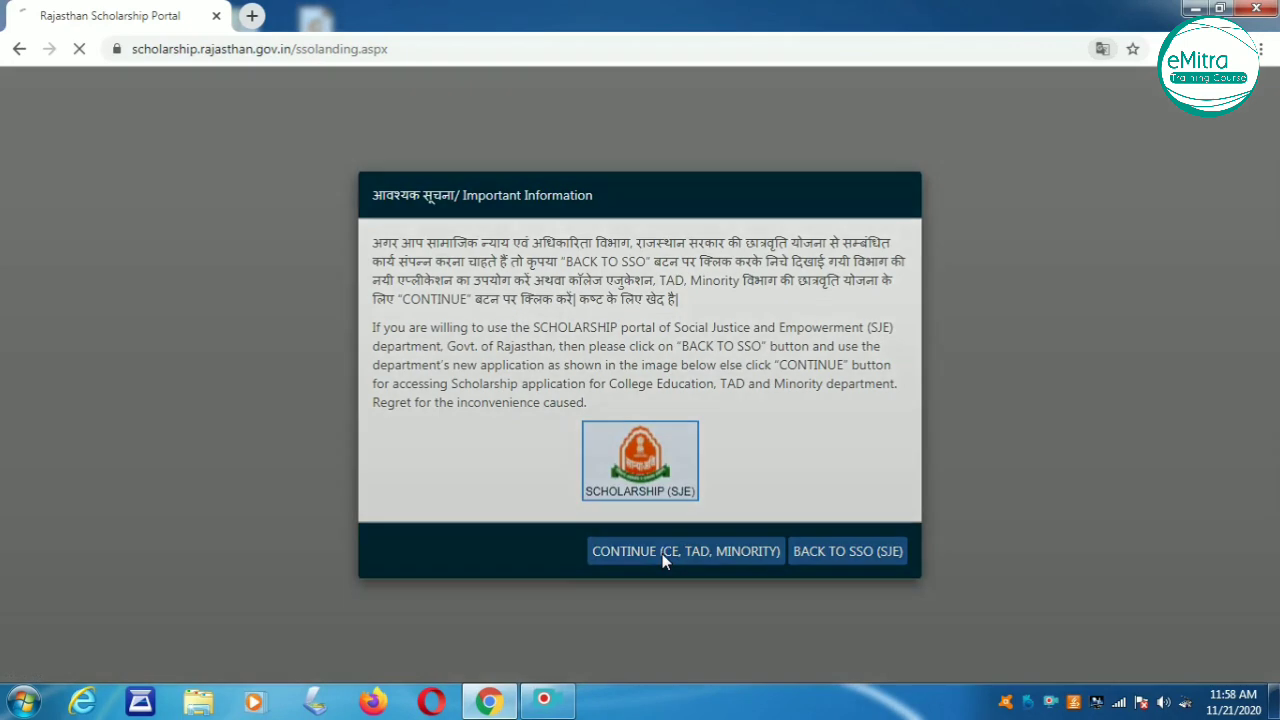
# Continue to the portal, start a New Application and begin entering the student's Aadhaar number
pyautogui.click(663, 555)
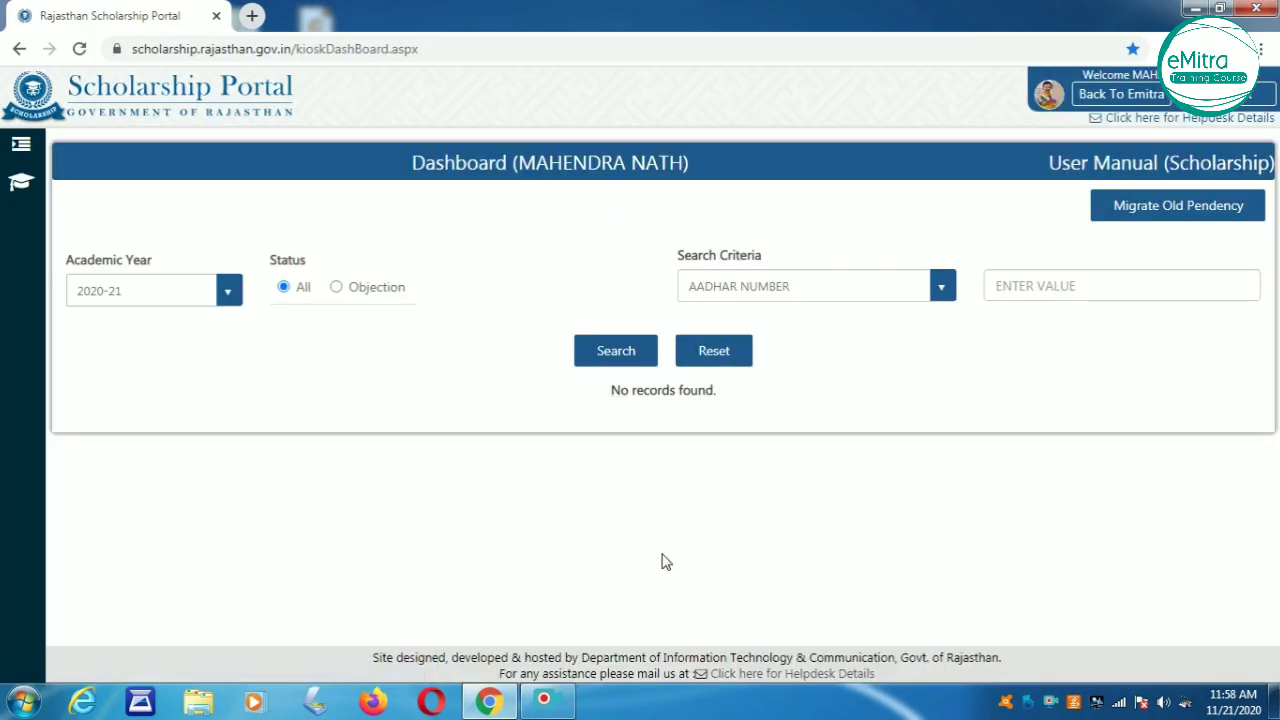
pyautogui.moveTo(25, 185)
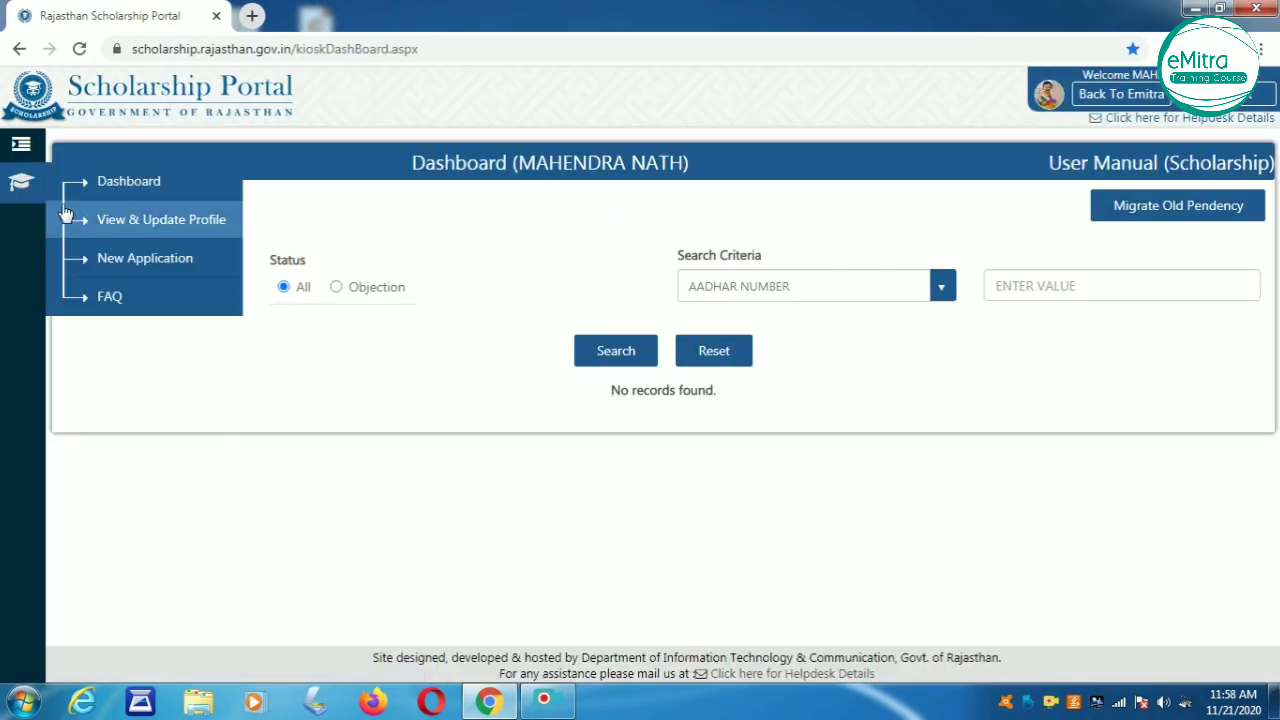
pyautogui.click(99, 260)
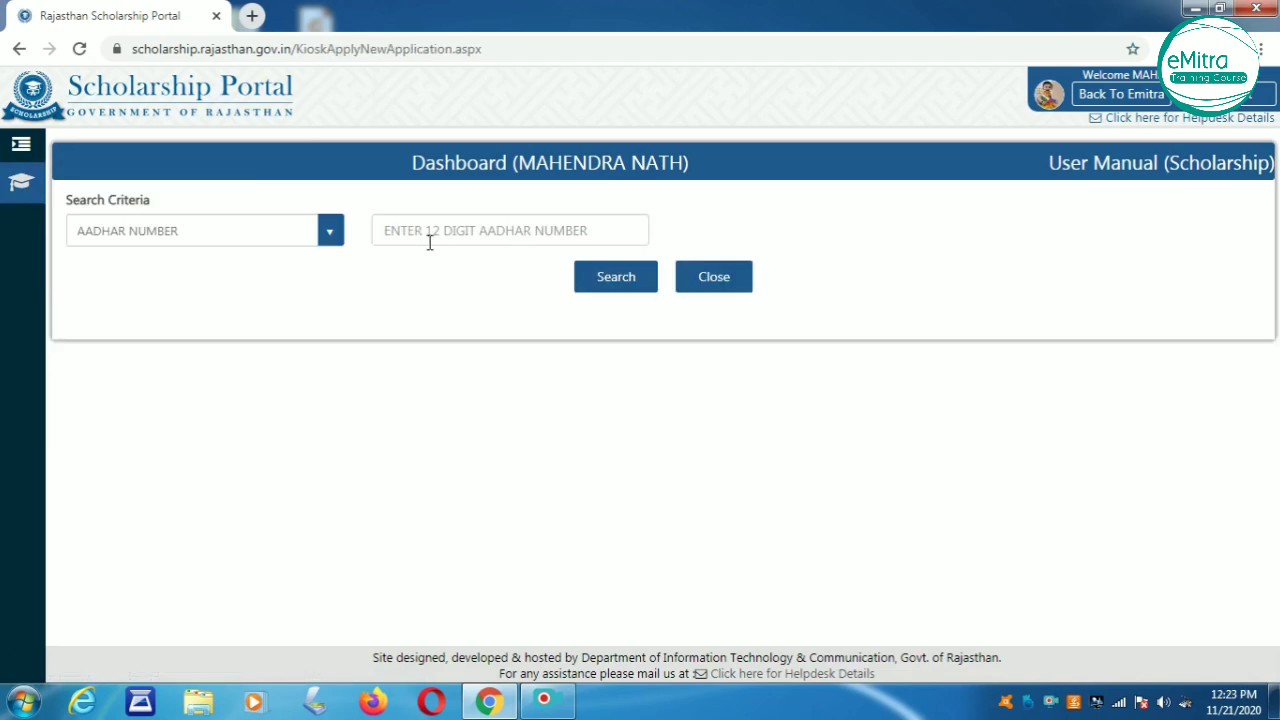
pyautogui.click(437, 234)
pyautogui.write('••')
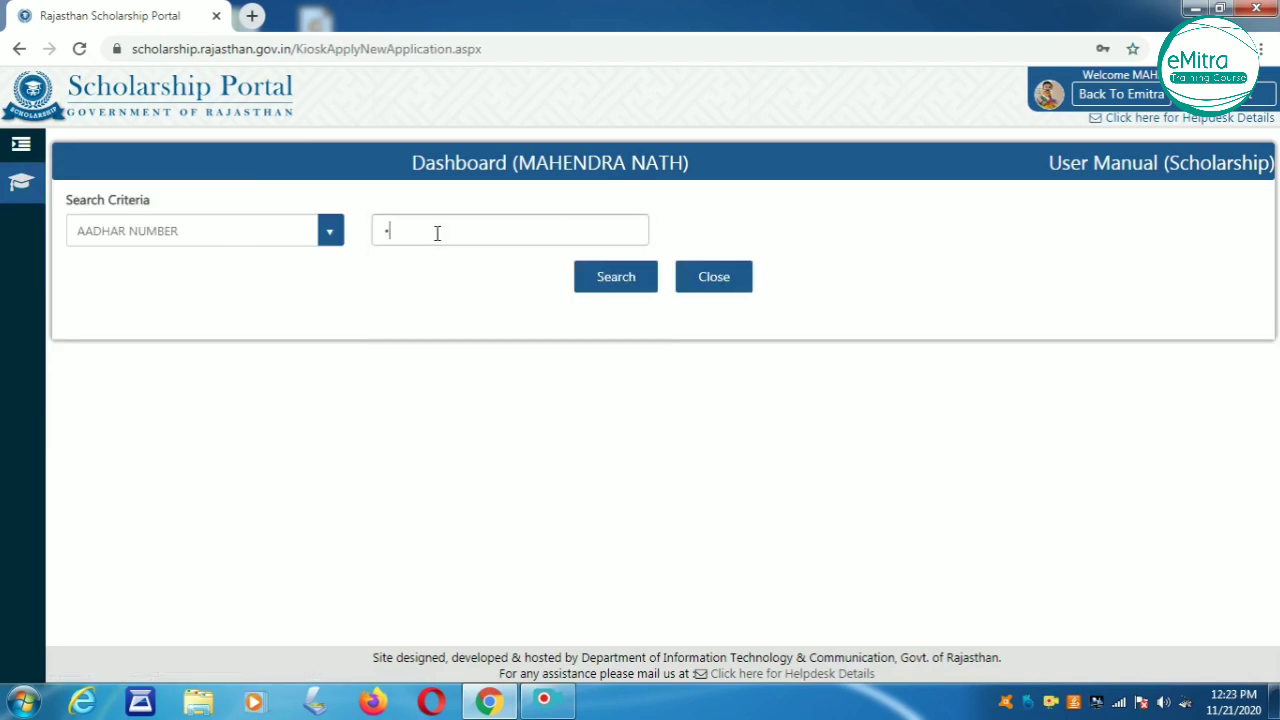
pyautogui.write('••••••••••')
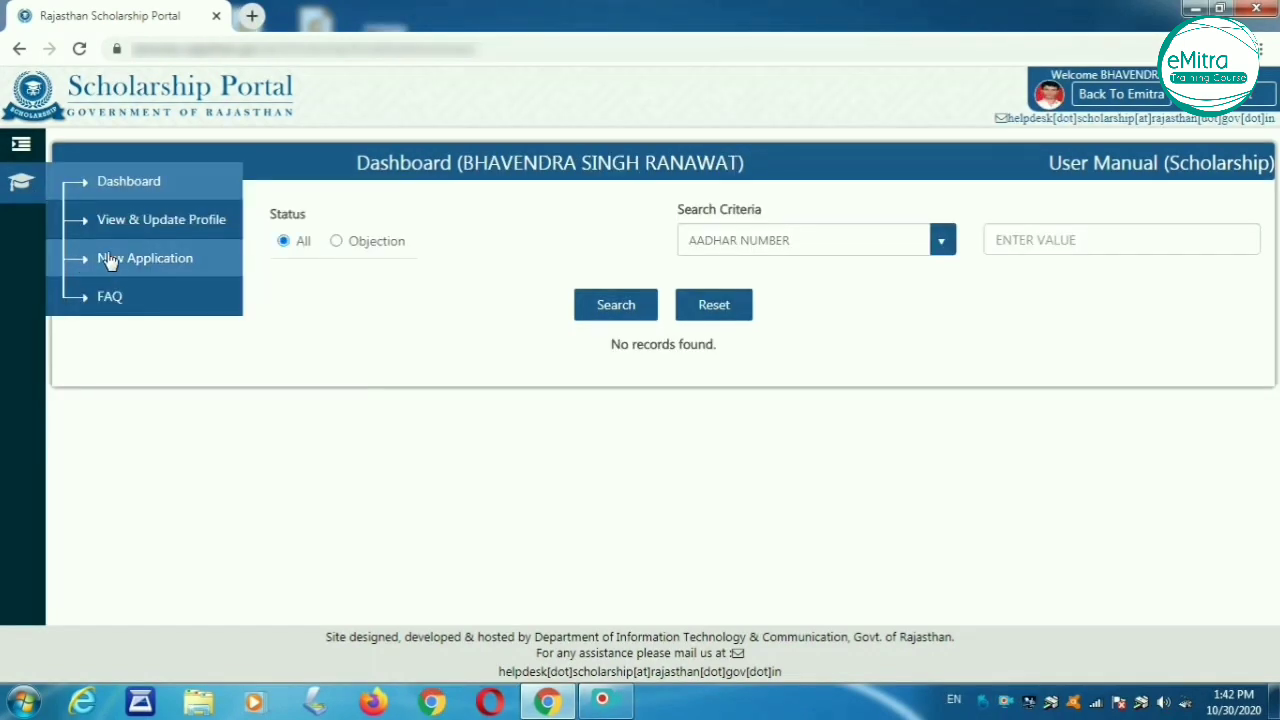
# In New Application, search for the student by their full 12-digit Aadhaar number
pyautogui.click(72, 257)
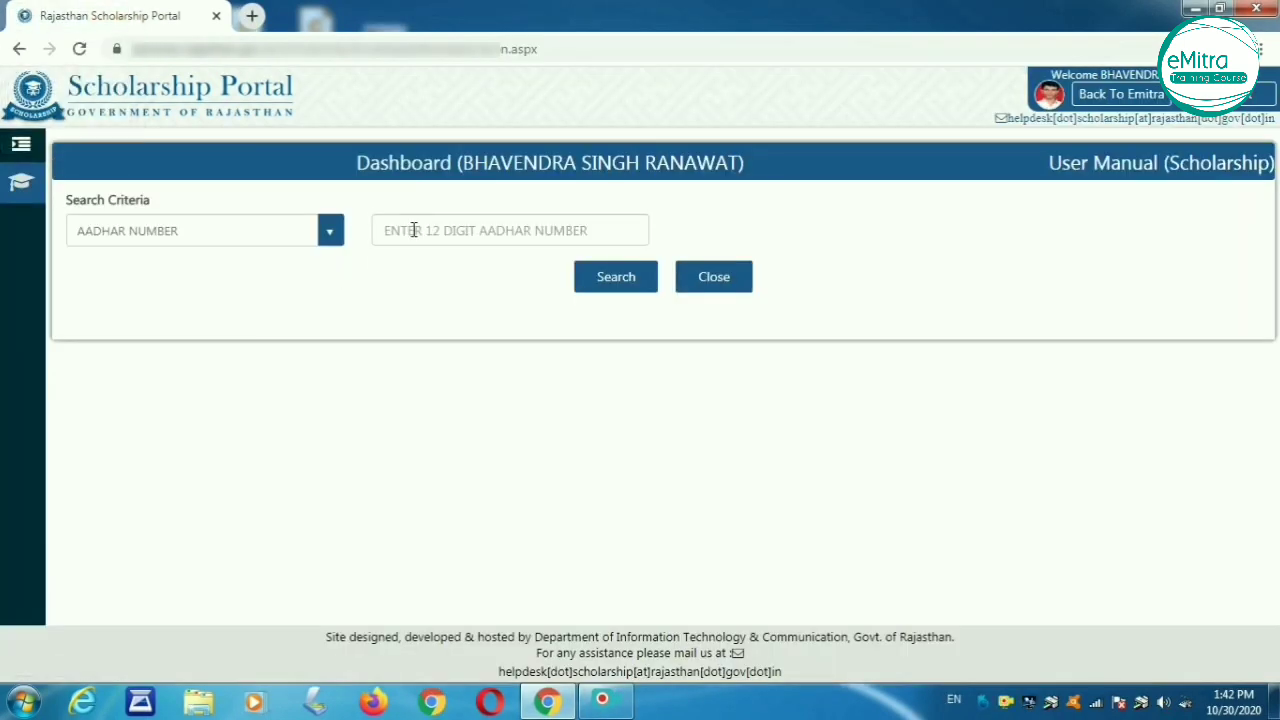
pyautogui.click(414, 230)
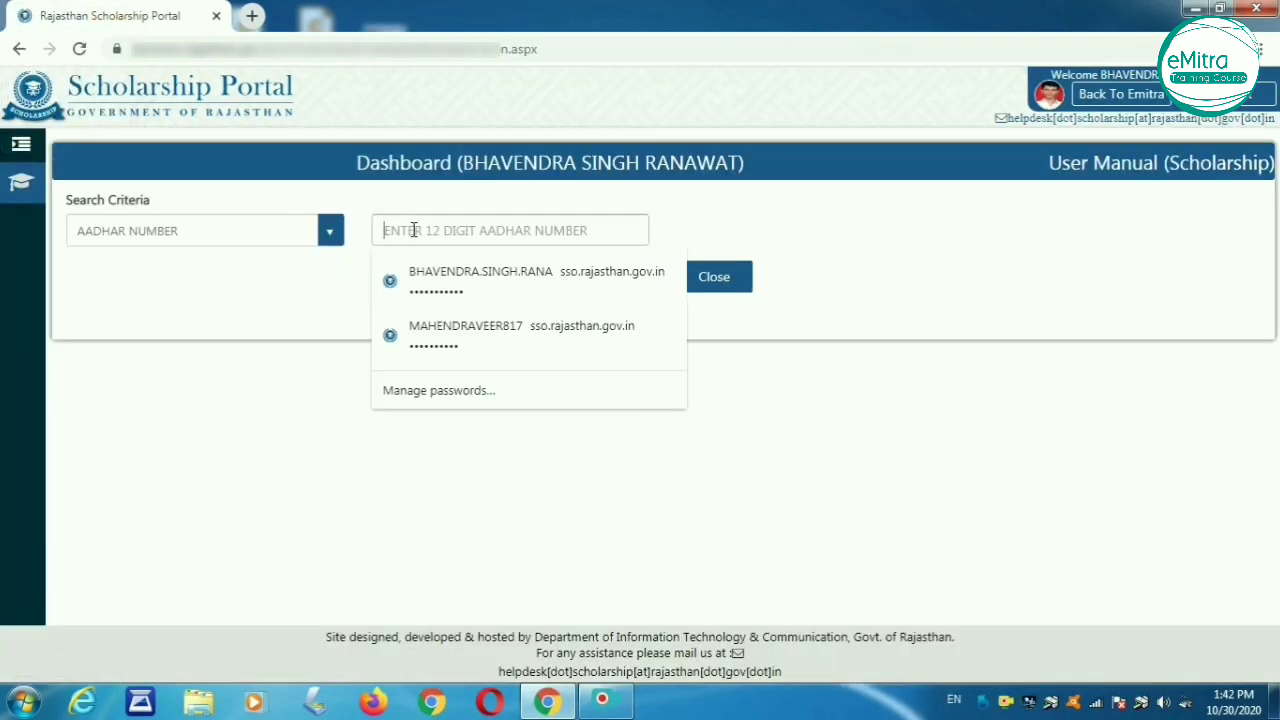
pyautogui.write('123')
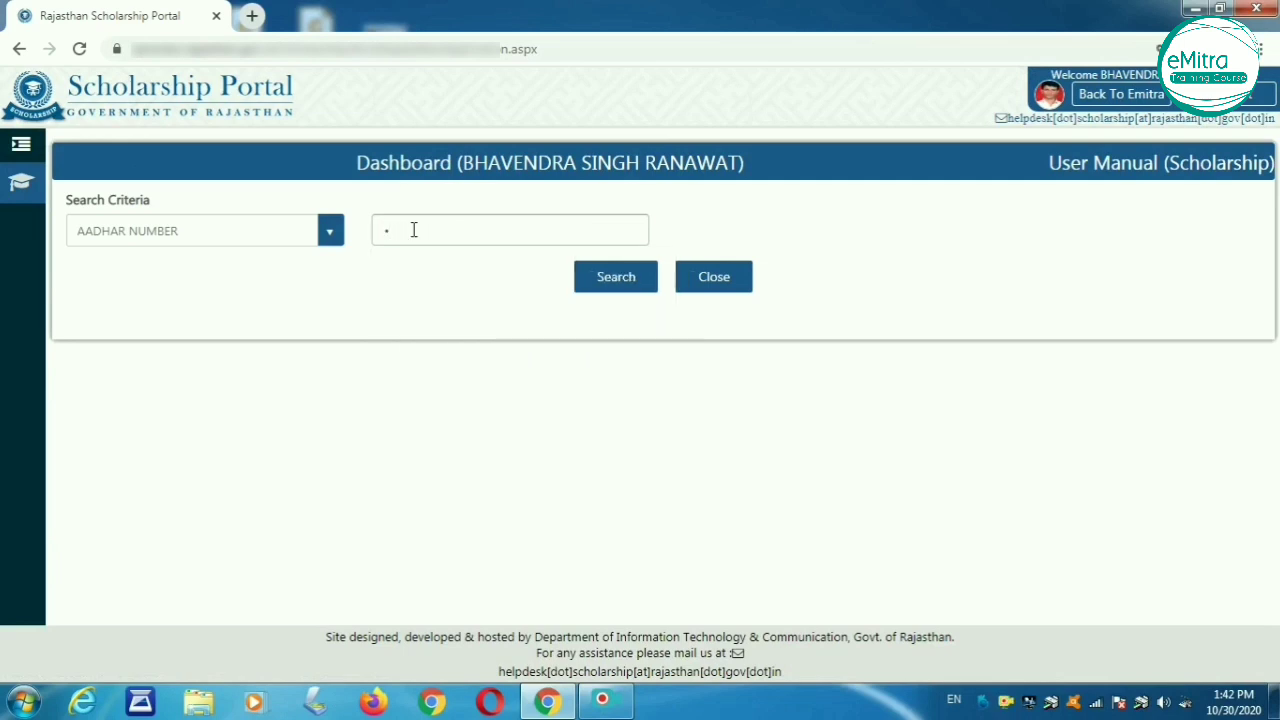
pyautogui.write('456789012')
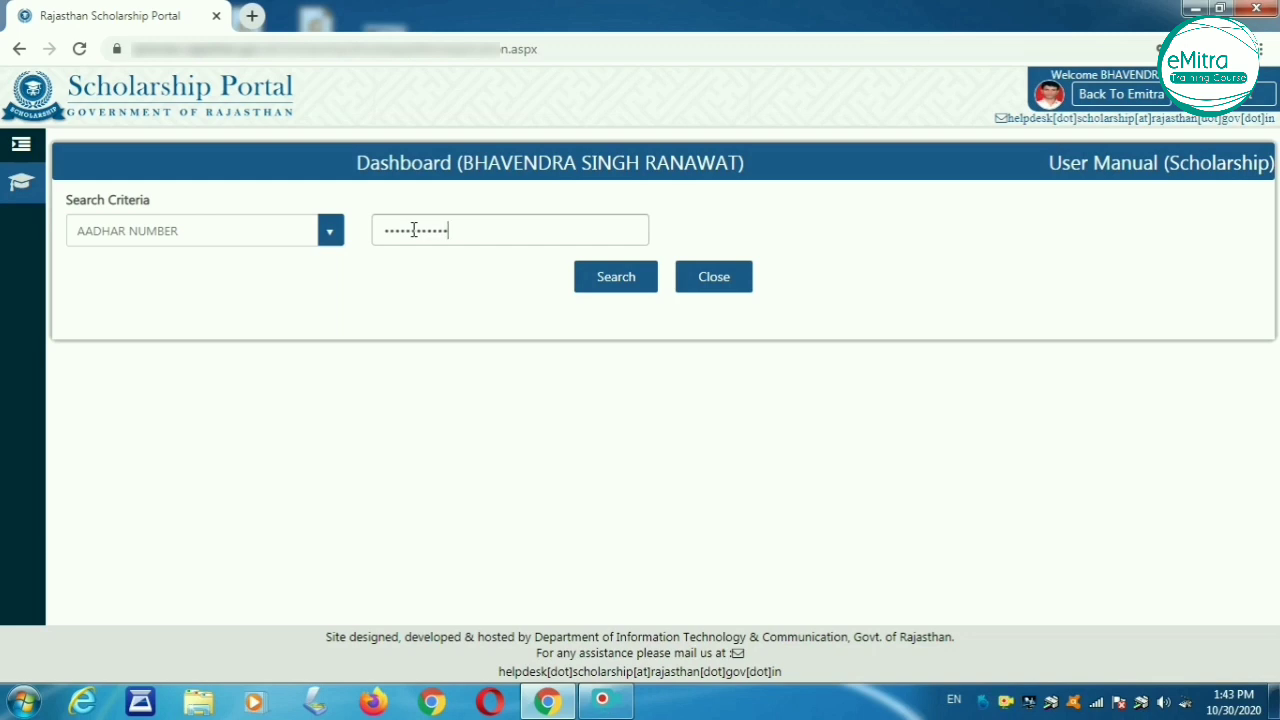
pyautogui.click(613, 282)
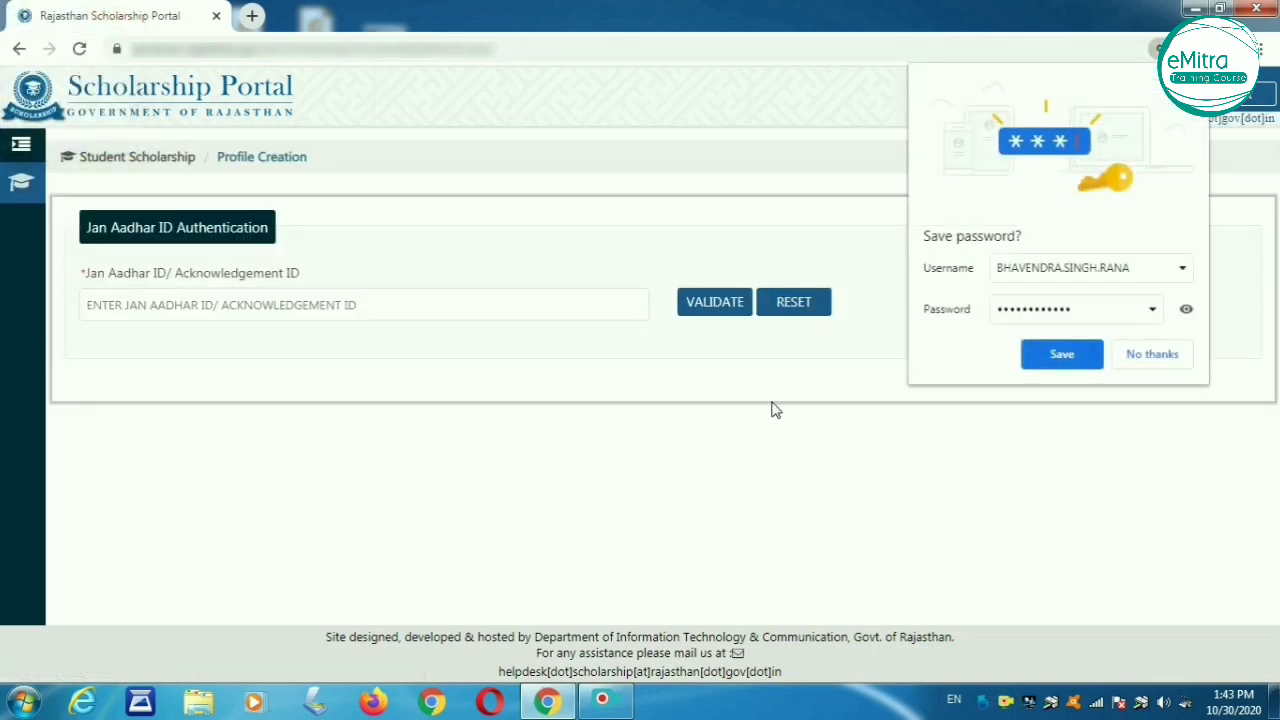
# Enter and validate the Jan Aadhaar ID, dismissing the browser's save-password offer
pyautogui.click(223, 309)
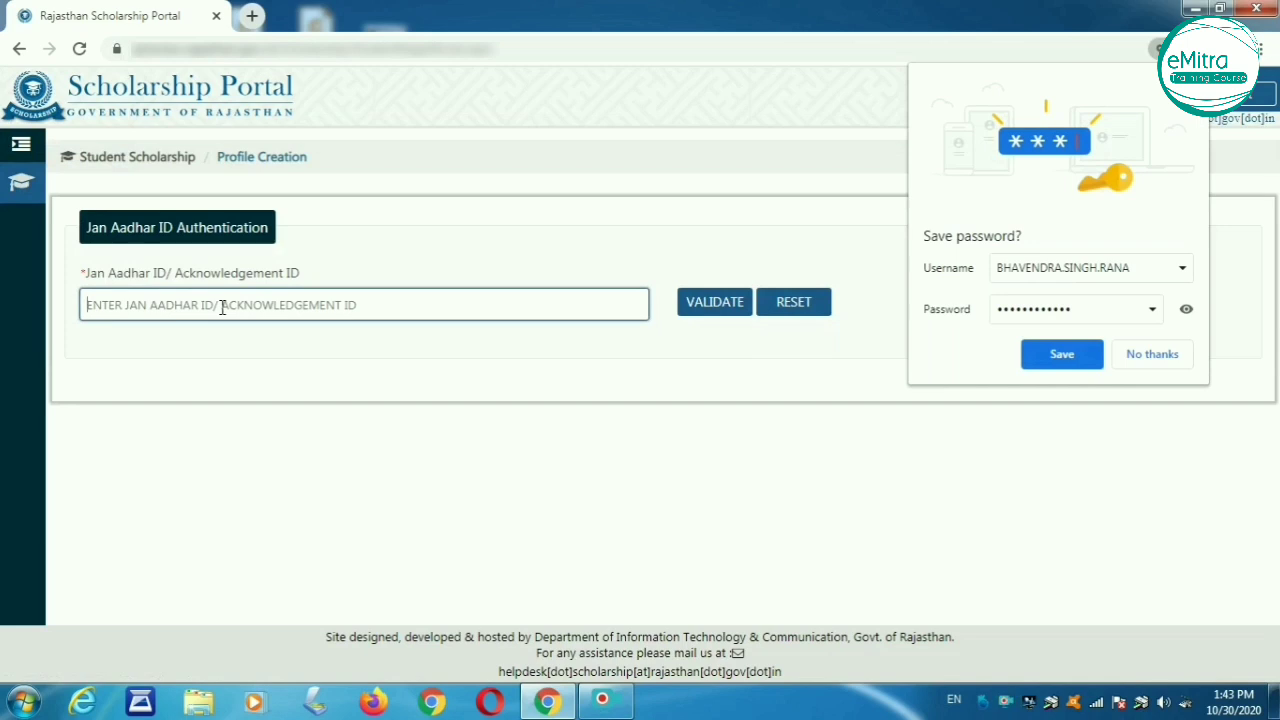
pyautogui.click(1146, 356)
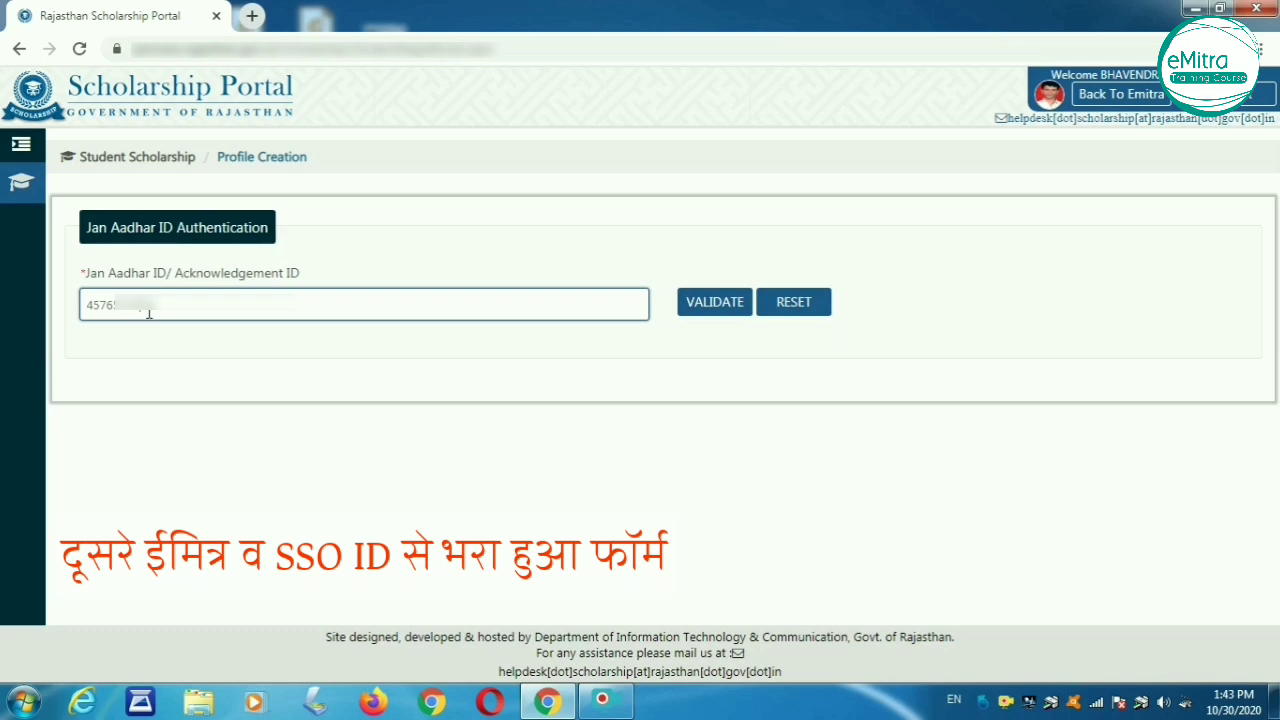
pyautogui.click(714, 302)
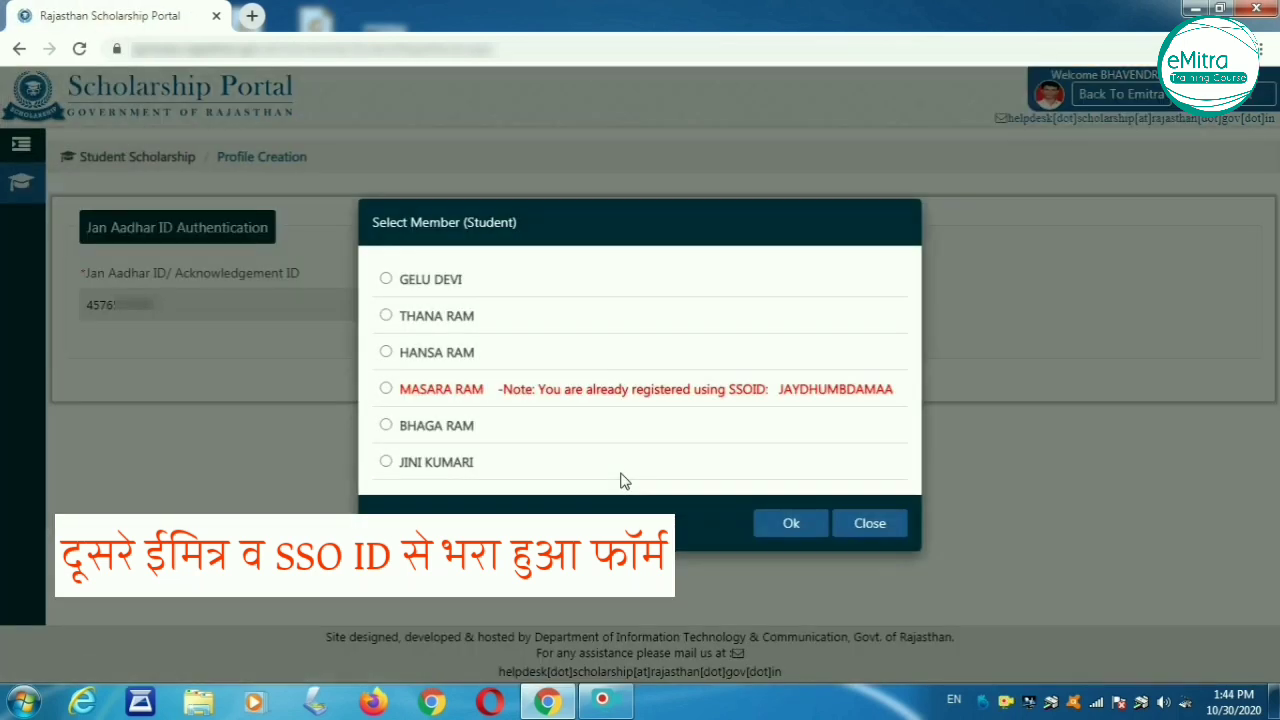
# Select the student among the family members and confirm with their Aadhaar number
pyautogui.click(386, 388)
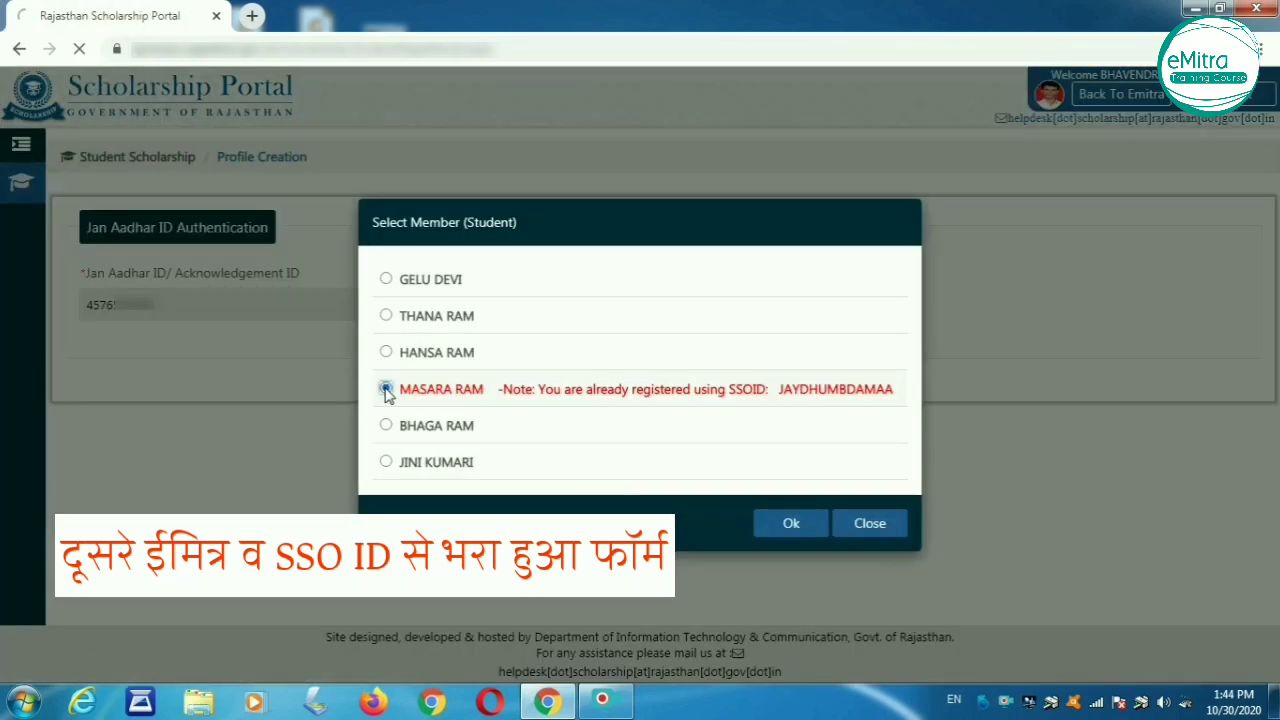
pyautogui.click(710, 479)
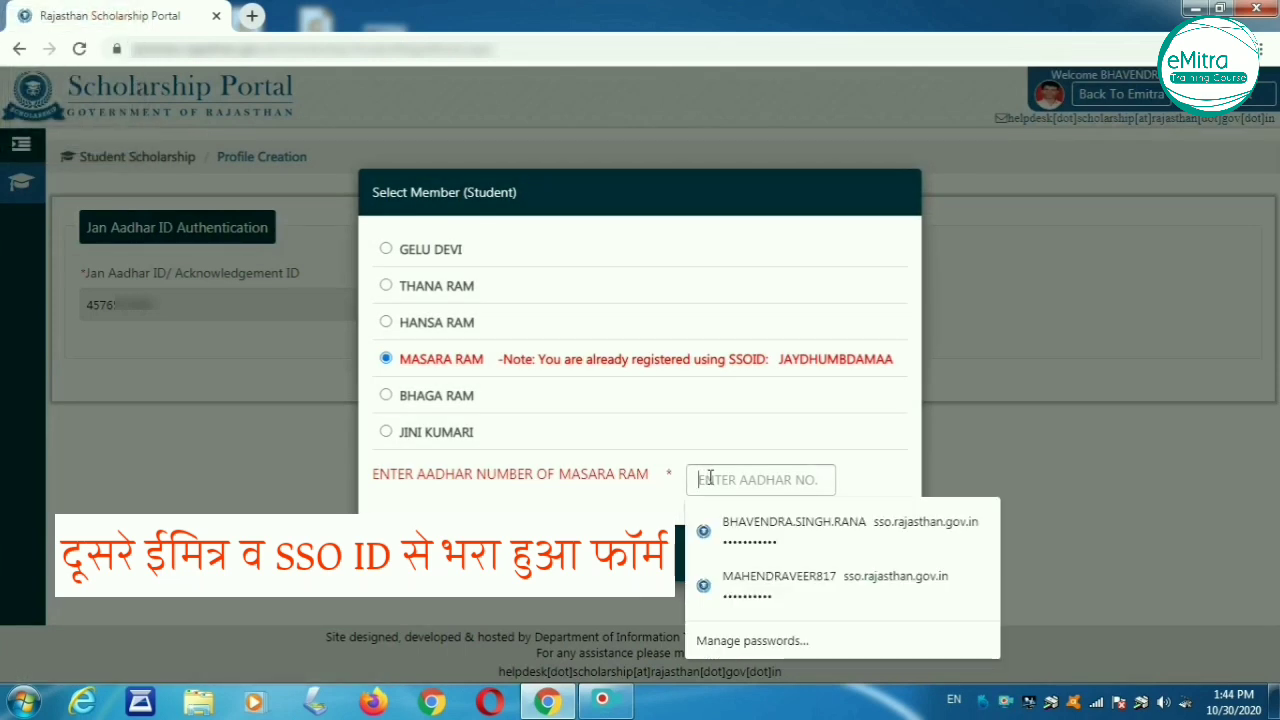
pyautogui.write('•••')
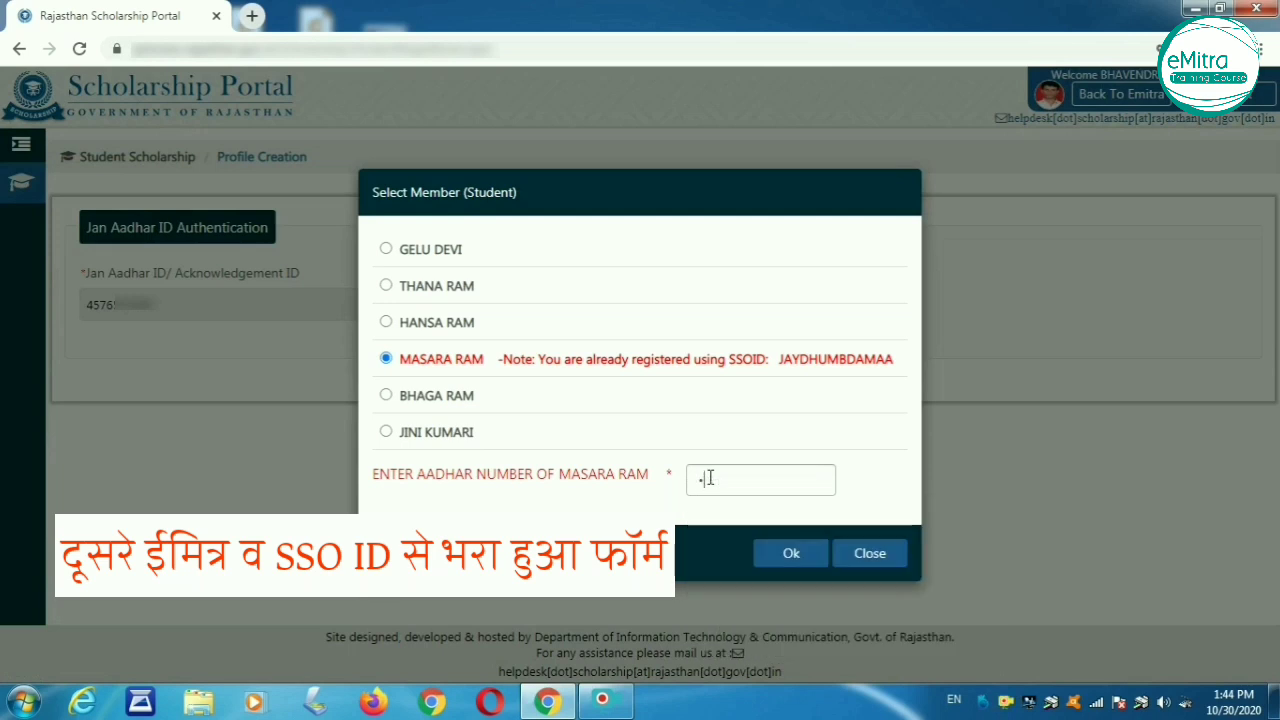
pyautogui.write('•••••••••')
pyautogui.click(780, 551)
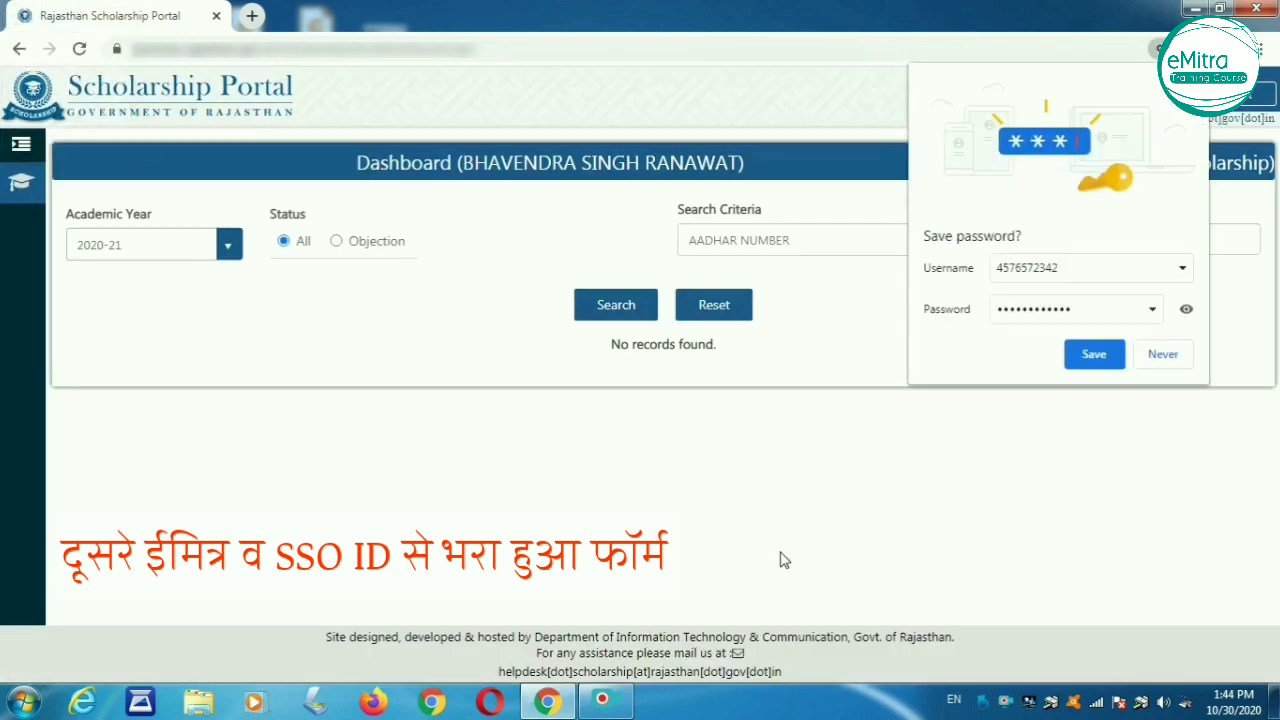
# Never save the password, then search the student's Aadhaar number in a new application
pyautogui.click(1165, 355)
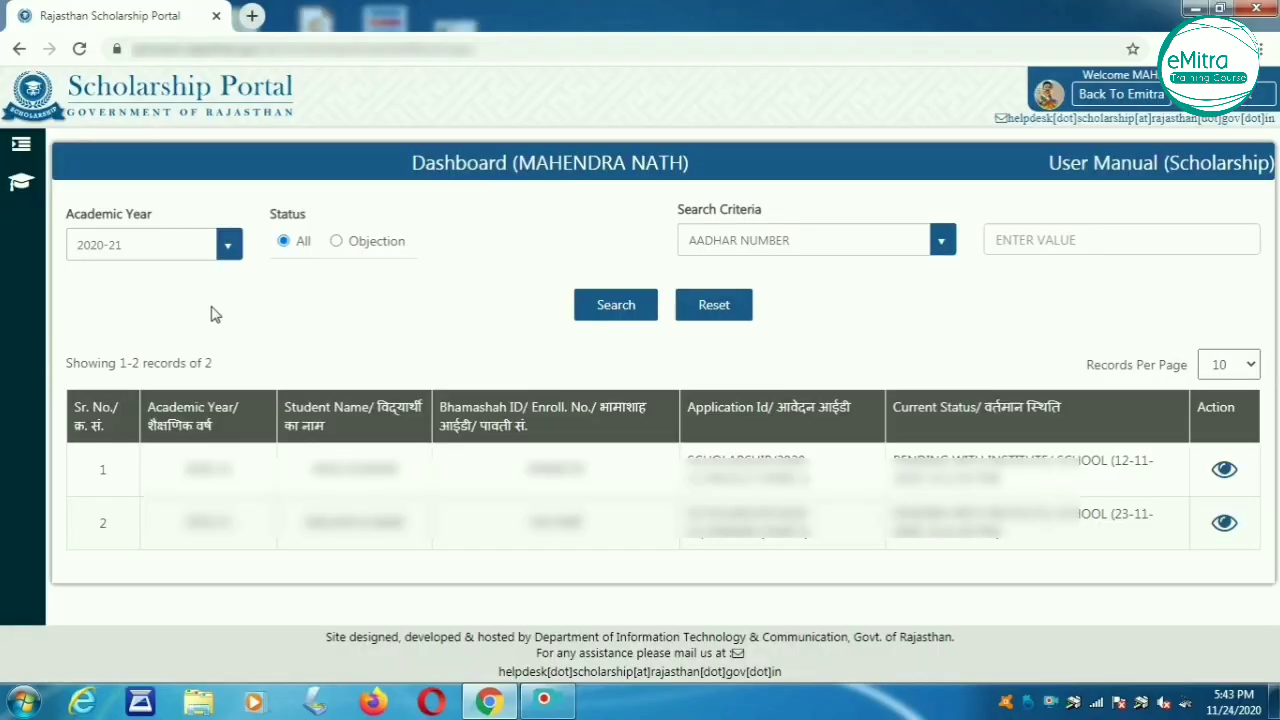
pyautogui.moveTo(20, 181)
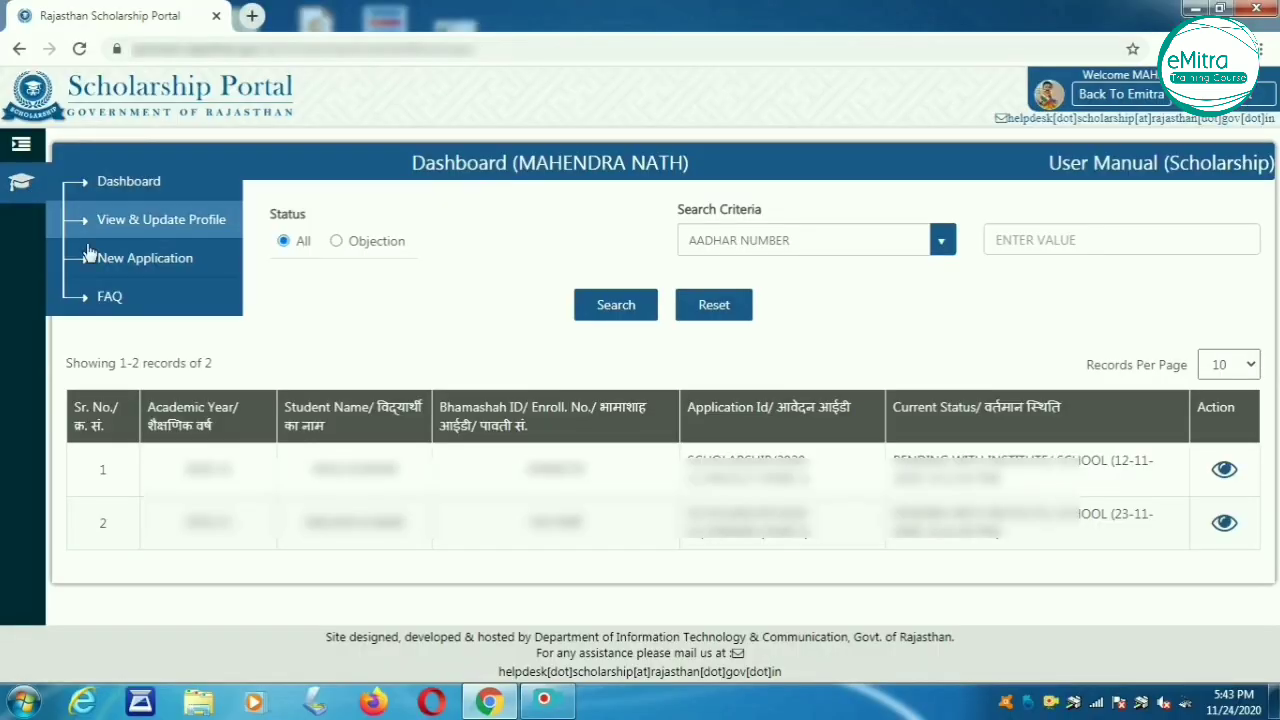
pyautogui.click(108, 264)
pyautogui.click(403, 229)
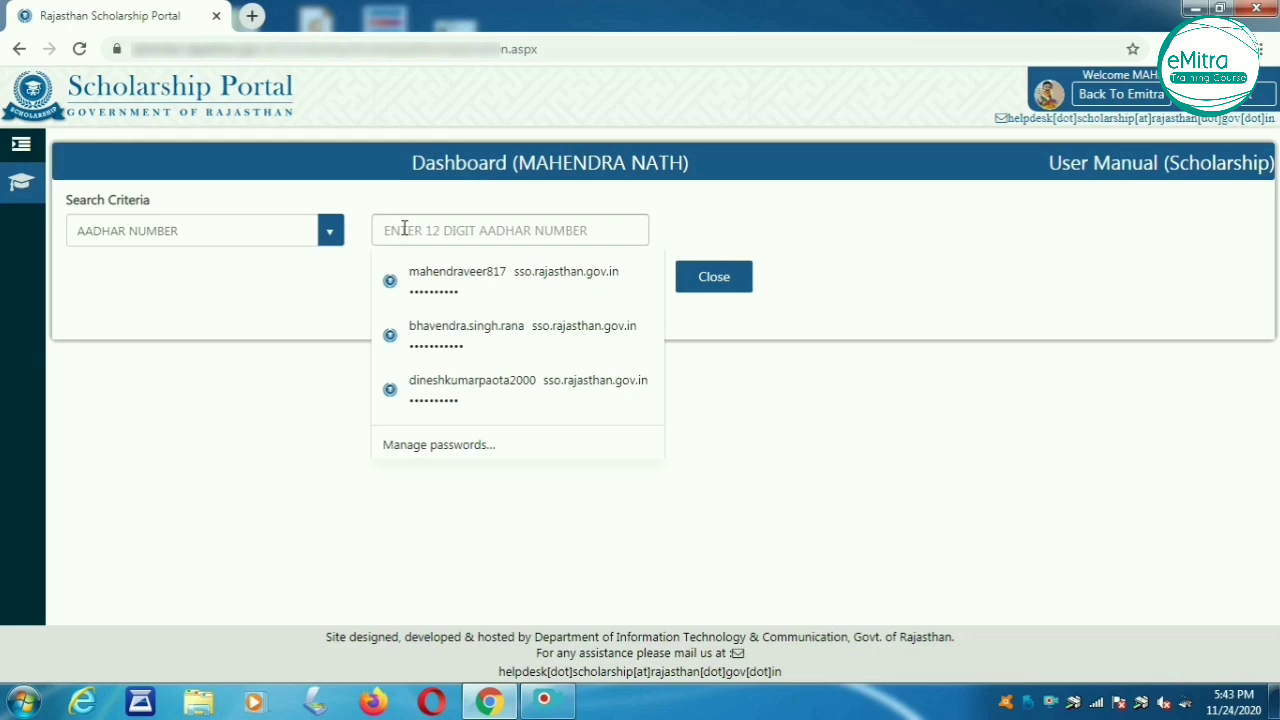
pyautogui.write('123')
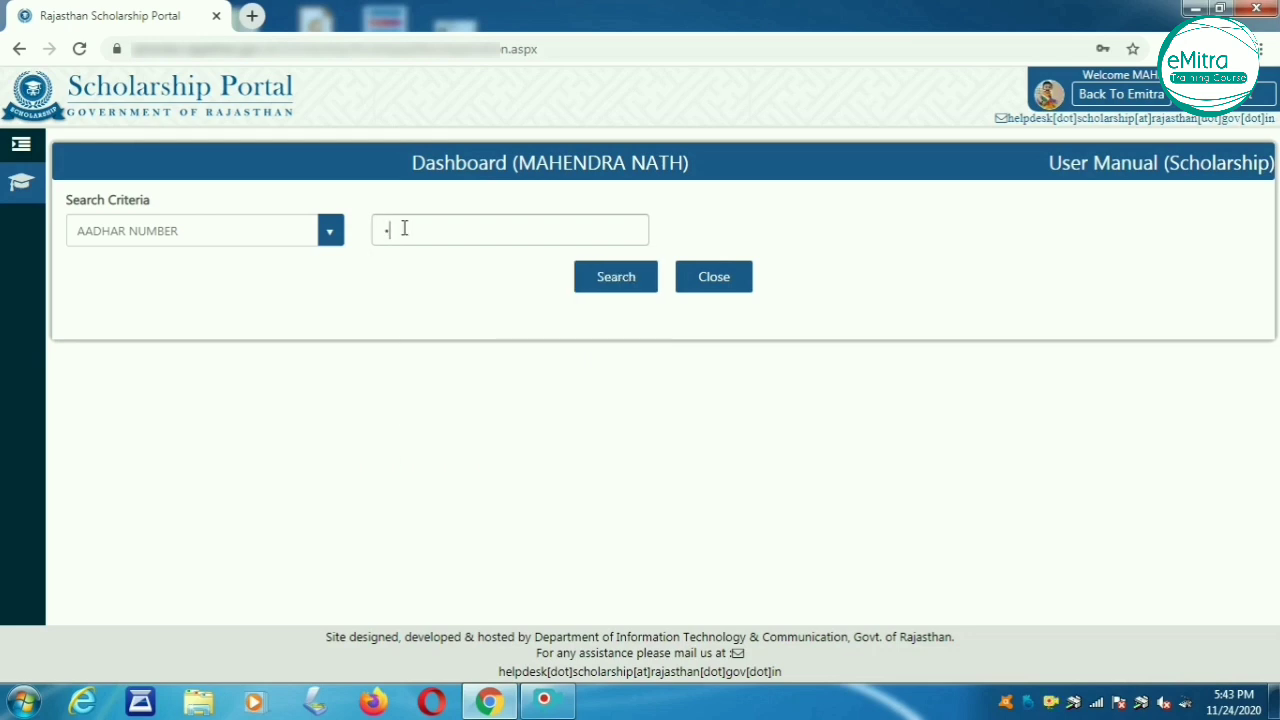
pyautogui.write('456789012')
pyautogui.click(590, 280)
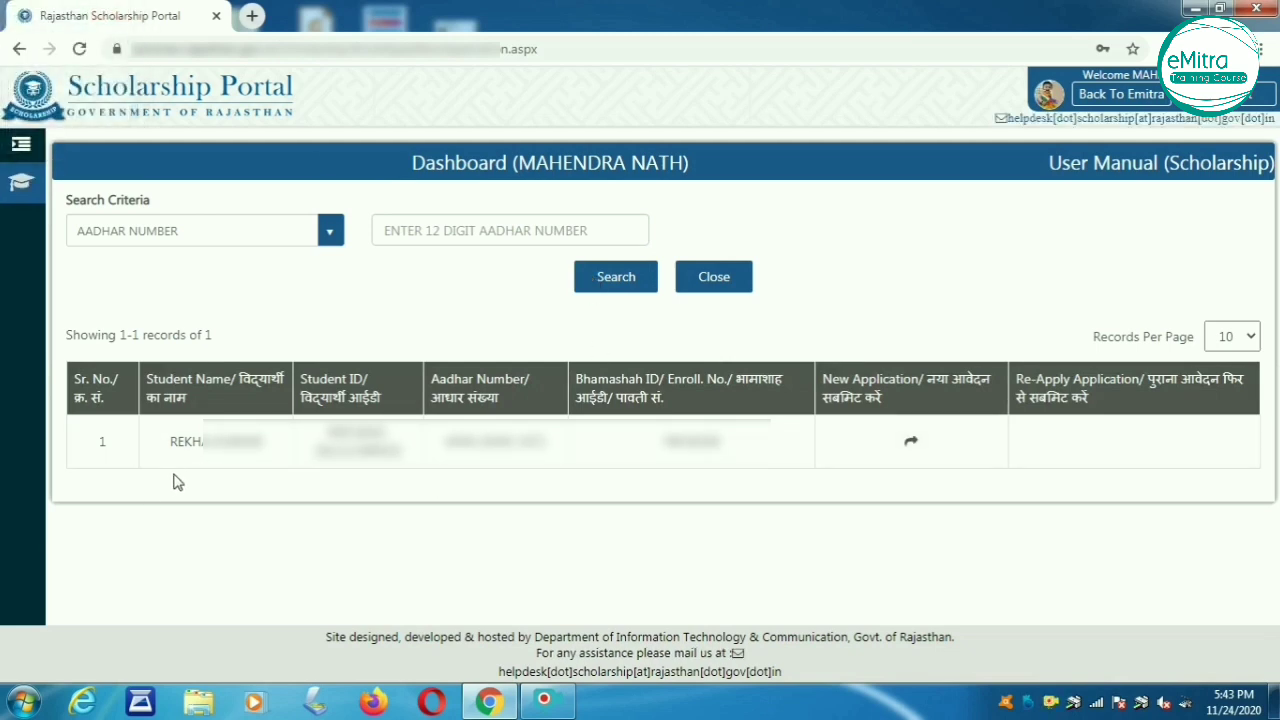
# Begin the student's new application and enter family annual income of 70000
pyautogui.click(910, 442)
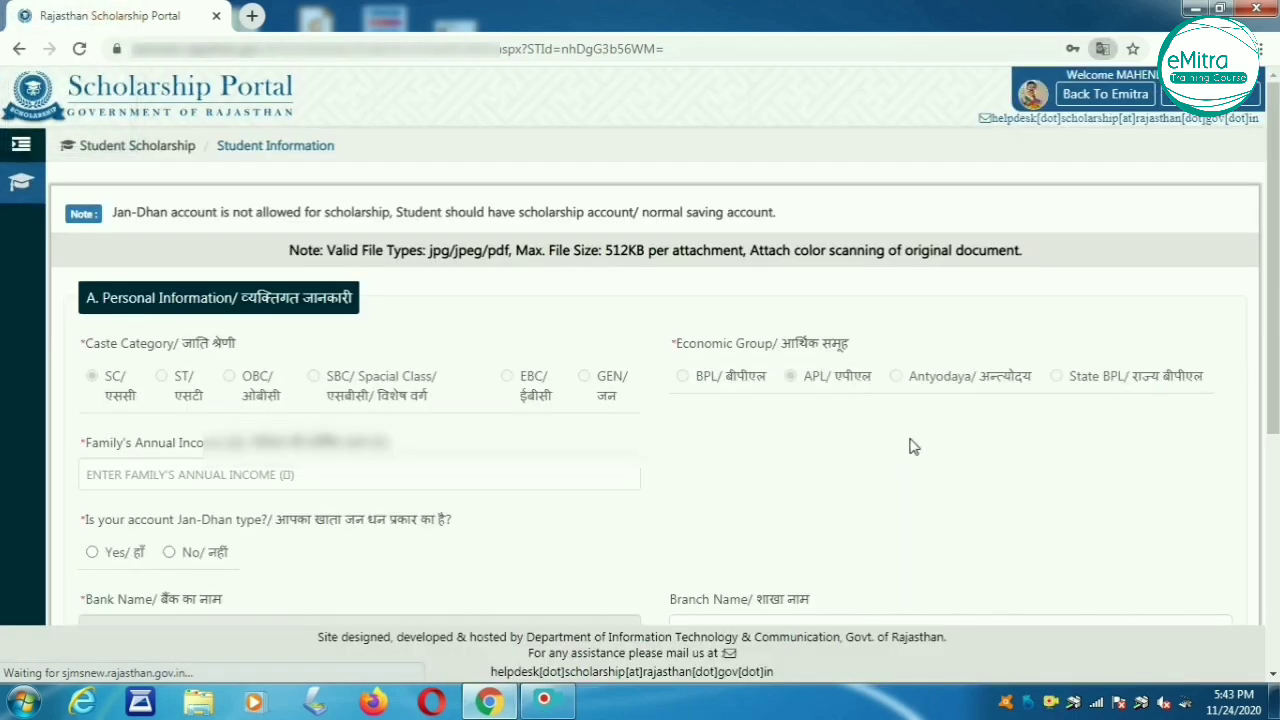
pyautogui.click(245, 472)
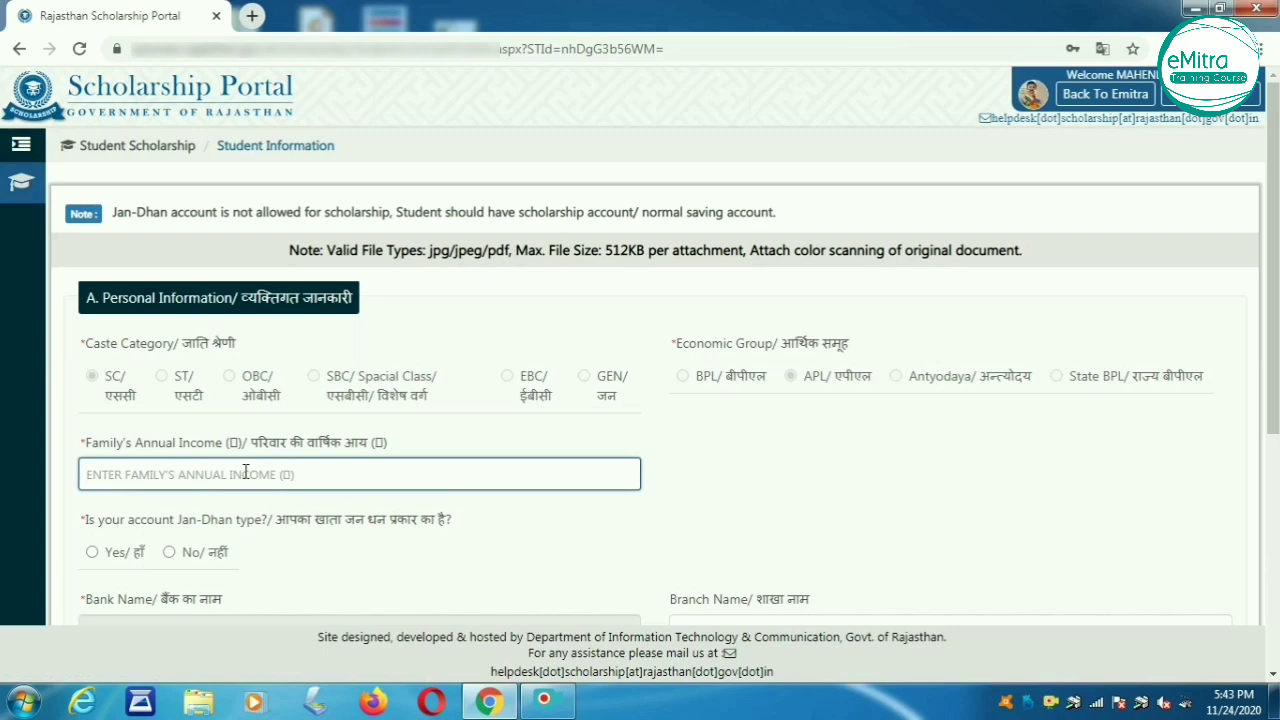
pyautogui.write('70000')
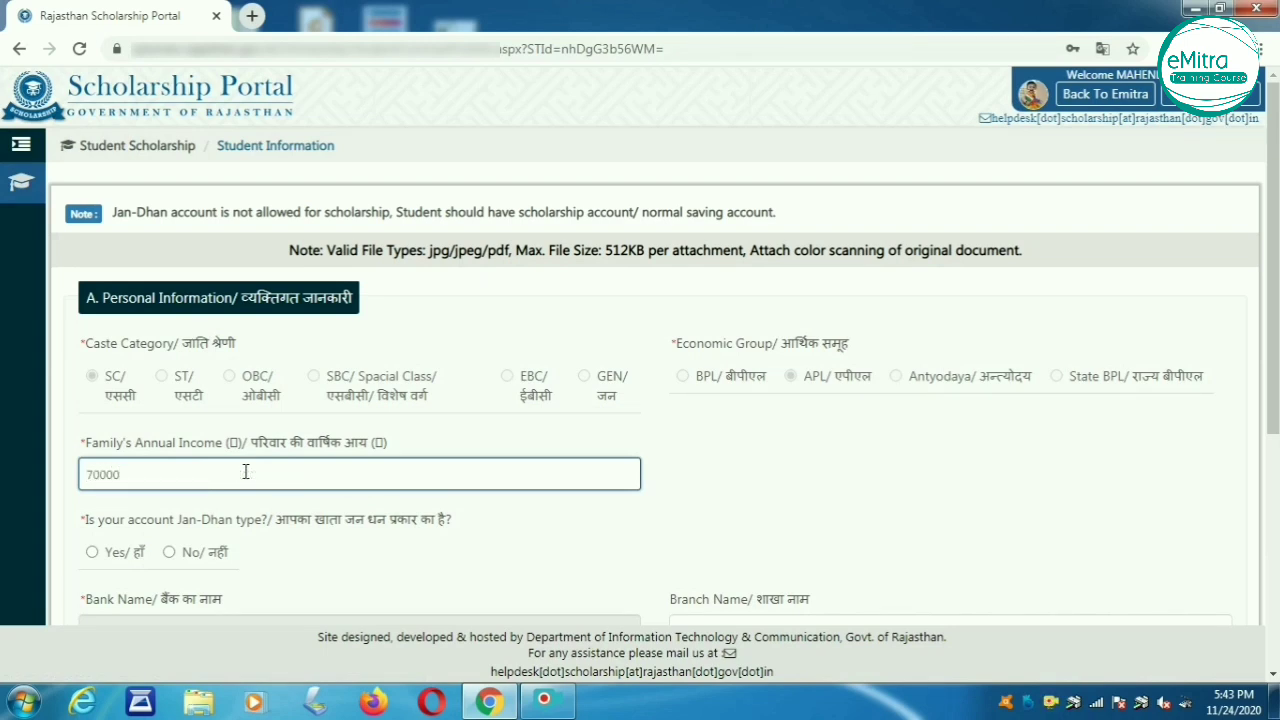
pyautogui.click(426, 517)
pyautogui.scroll(-1, 420, 512)
pyautogui.moveTo(1273, 320); pyautogui.dragTo(1273, 430)
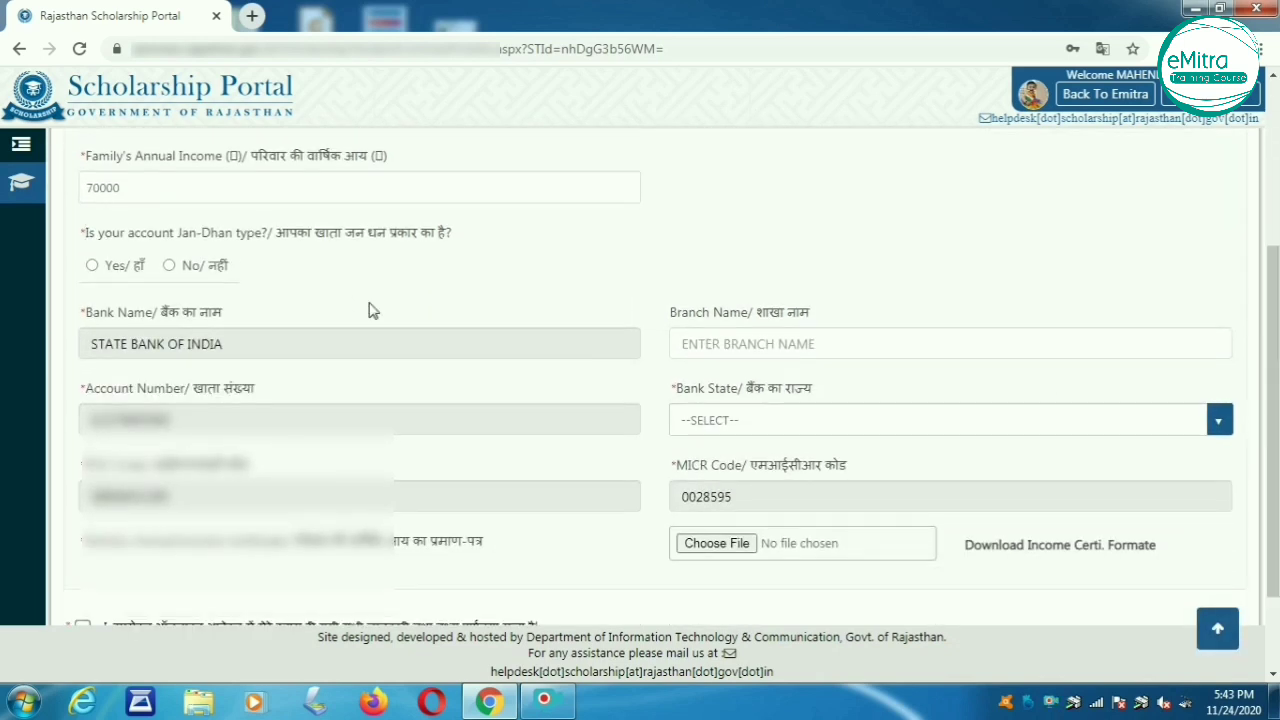
# Answer No to Jan-Dhan account, set branch SBI TAKHATGARH and bank state RAJASTHAN
pyautogui.click(169, 266)
pyautogui.click(716, 350)
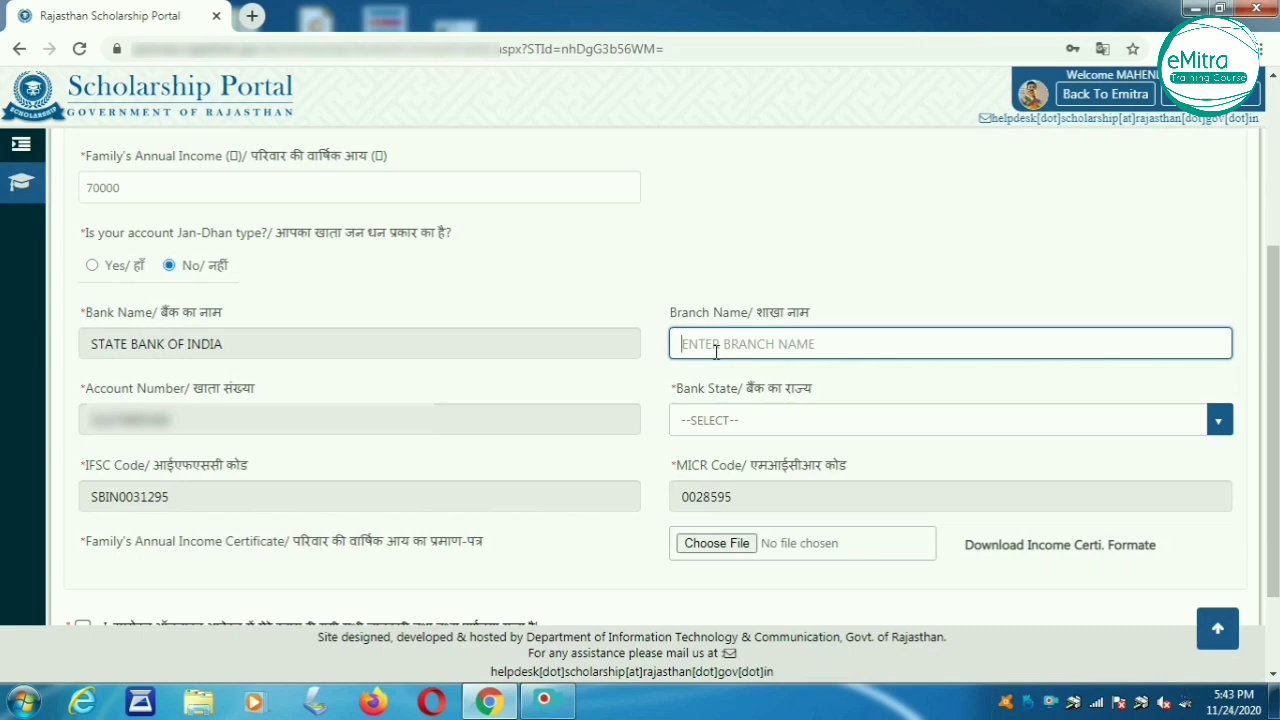
pyautogui.write('SBI ')
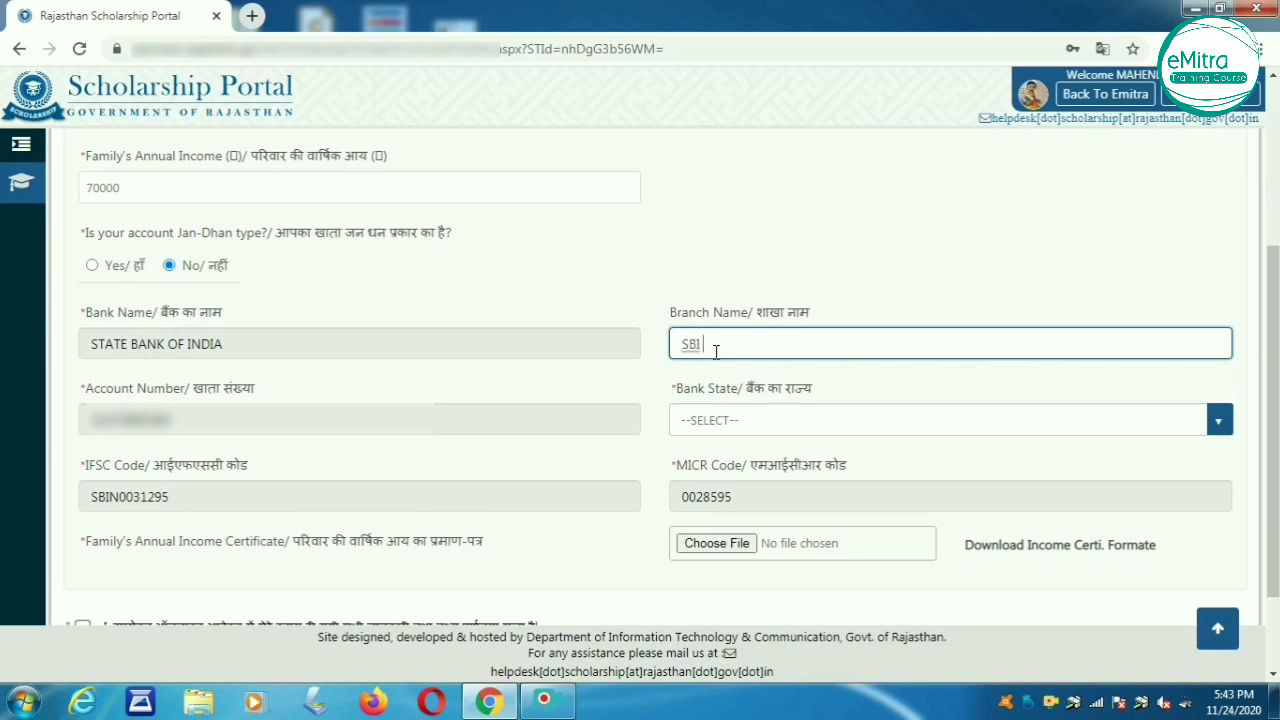
pyautogui.write('TAKHATGARH')
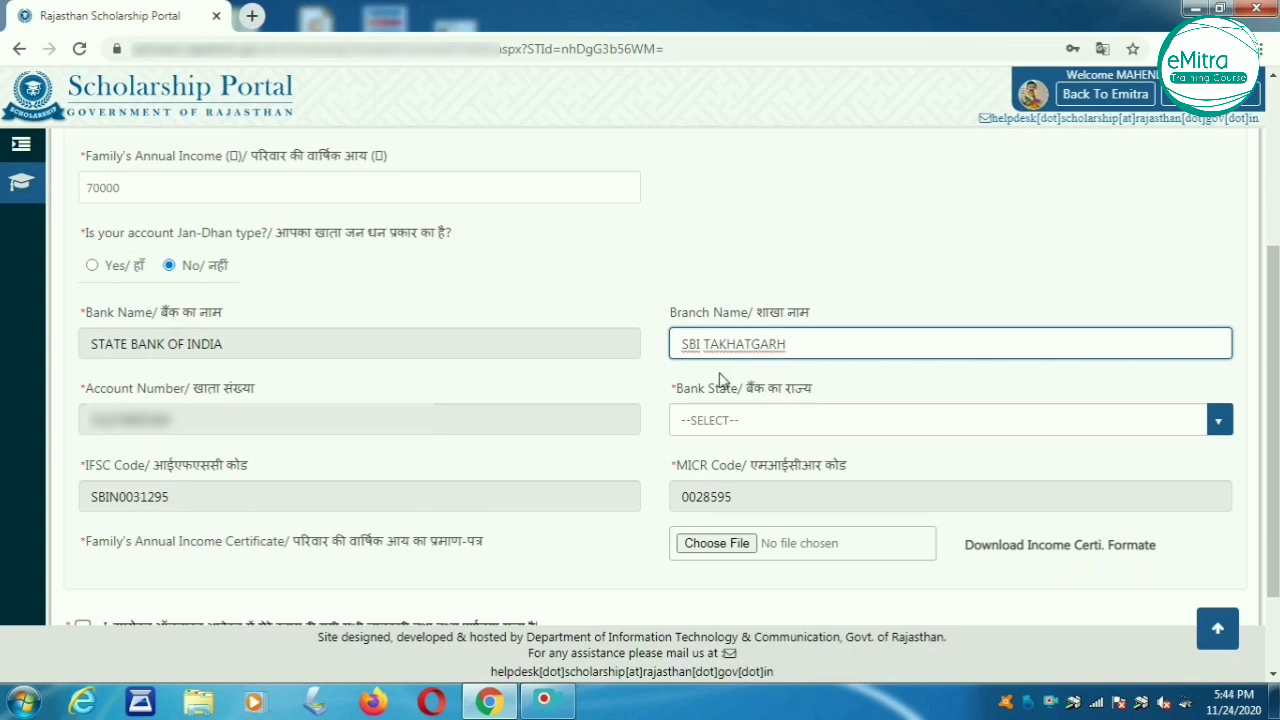
pyautogui.click(740, 422)
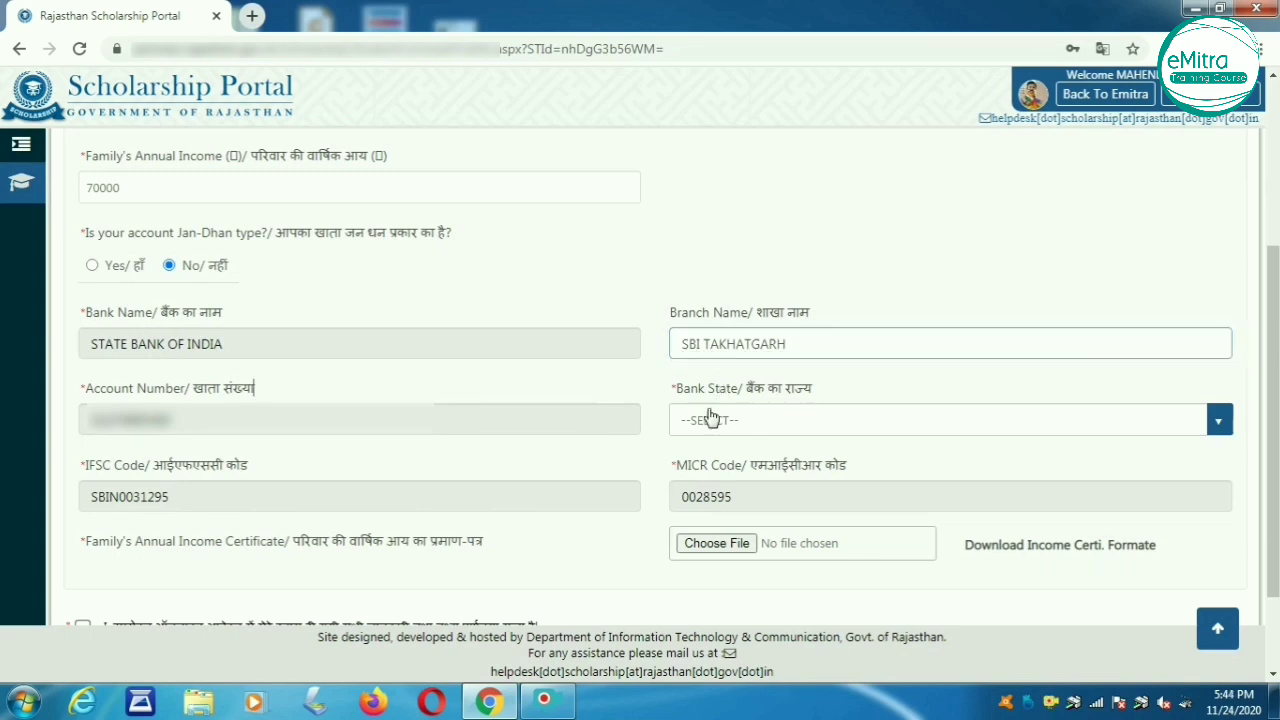
pyautogui.press('r')
pyautogui.press('Return')
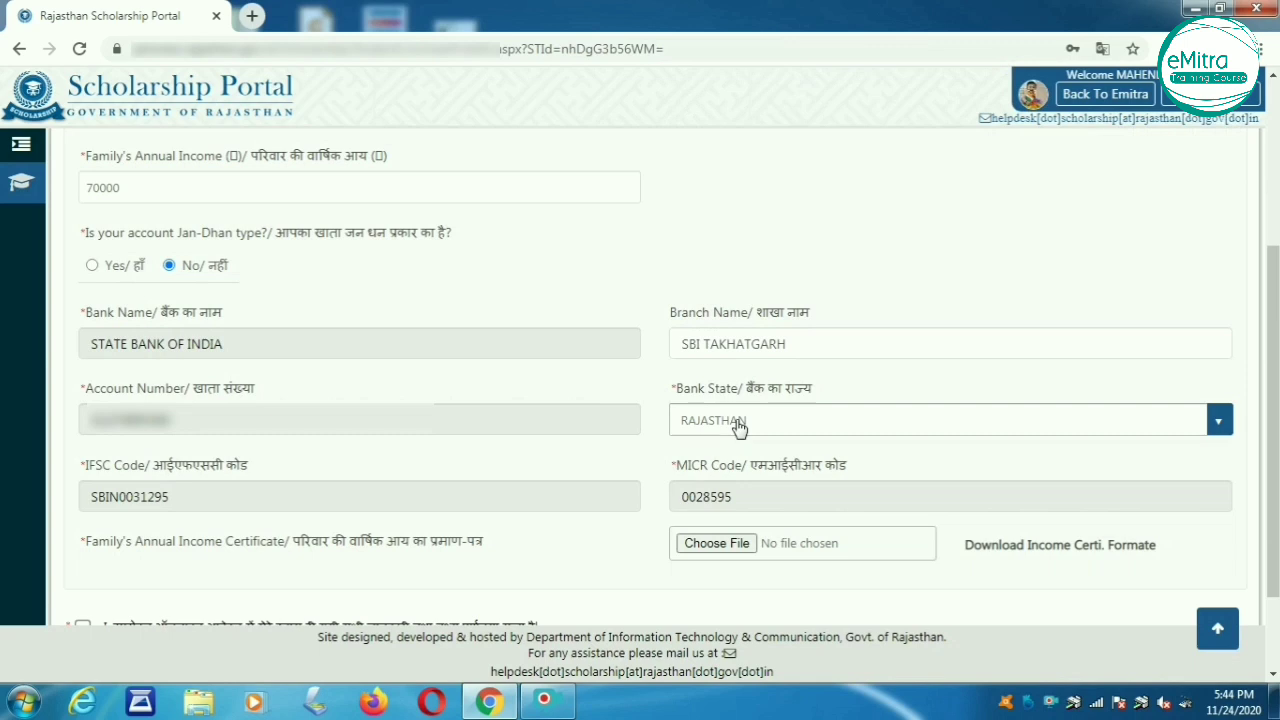
# Attach income certificate img20201124_17444934.pdf, accept the declaration and submit the details
pyautogui.scroll(-1, 506, 457)
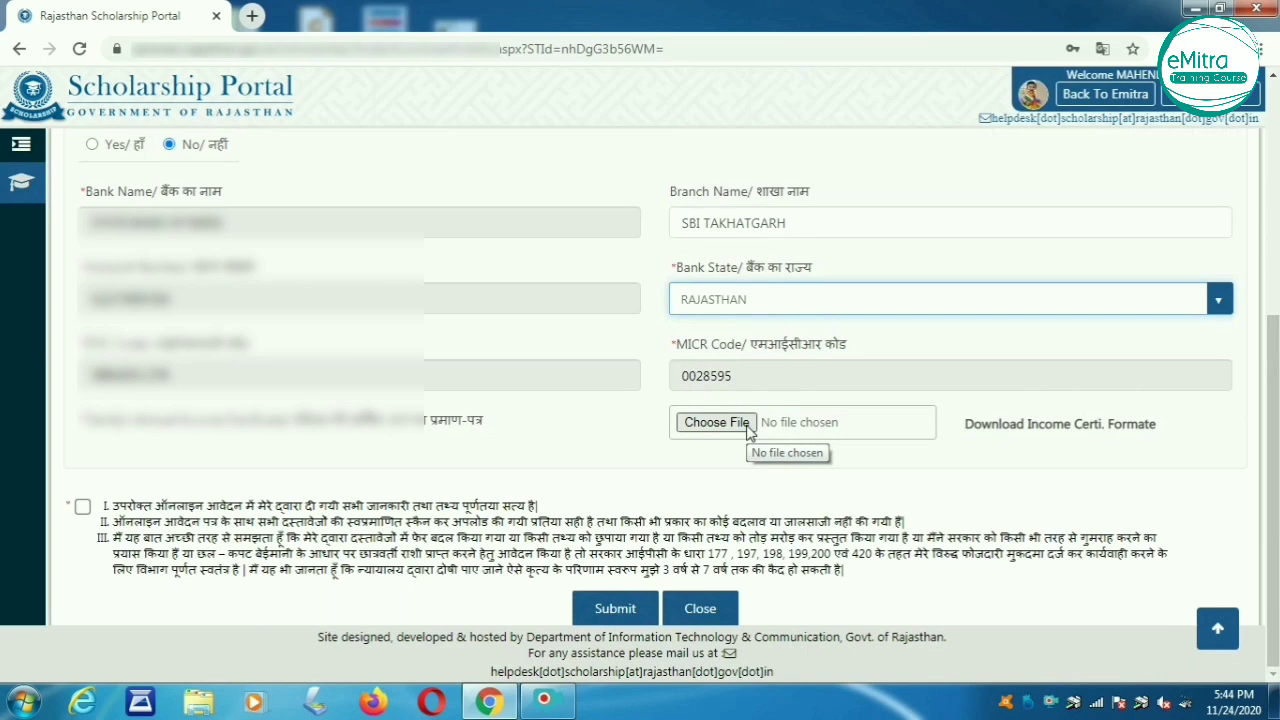
pyautogui.click(716, 422)
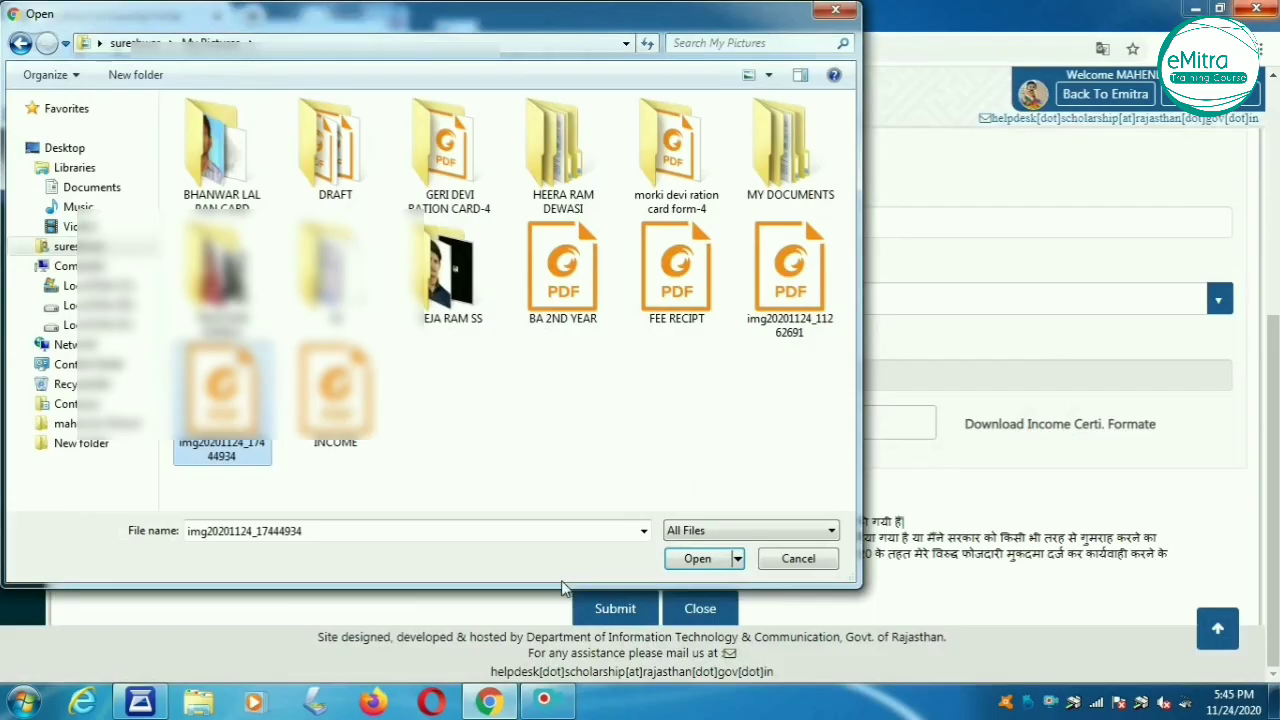
pyautogui.click(698, 559)
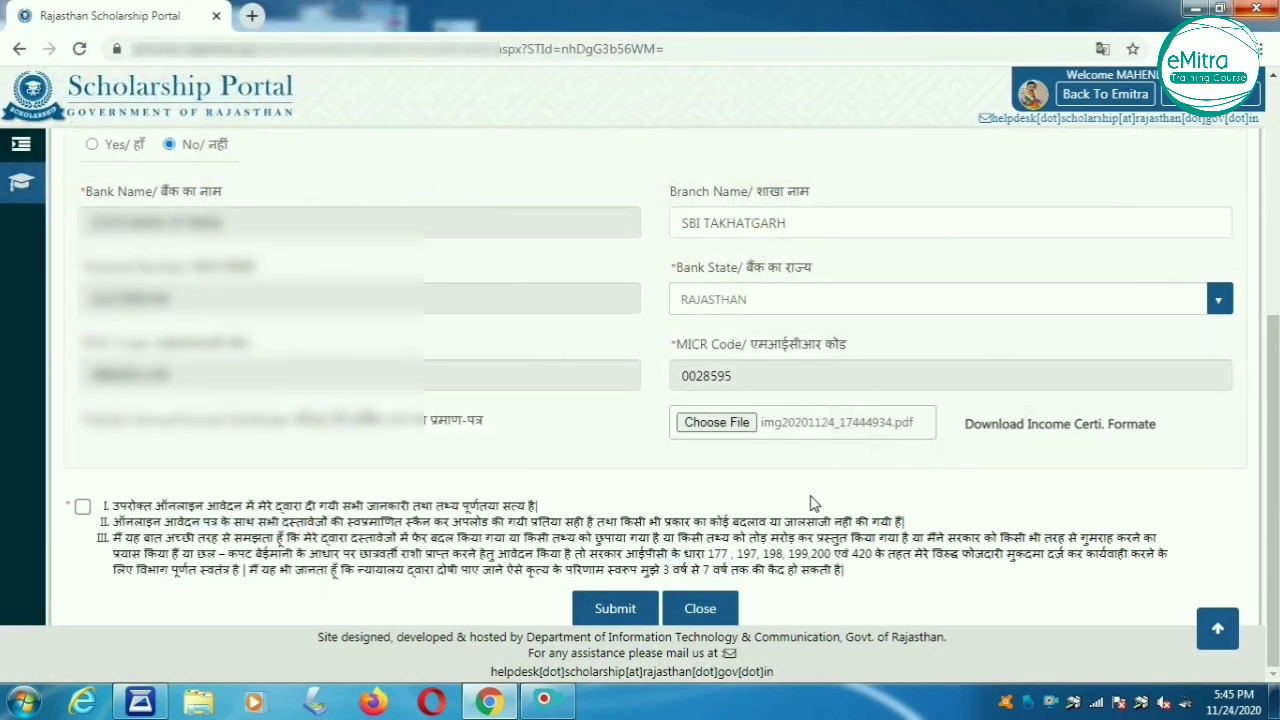
pyautogui.click(82, 507)
pyautogui.click(621, 616)
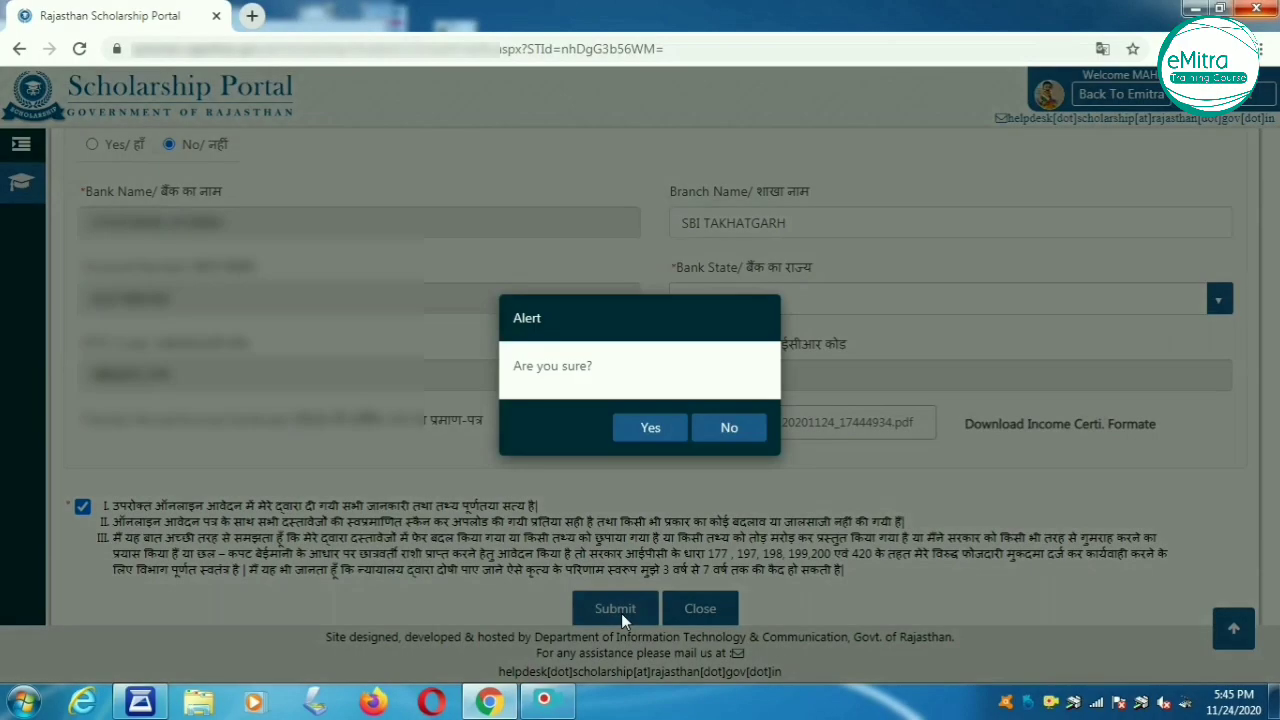
pyautogui.click(650, 429)
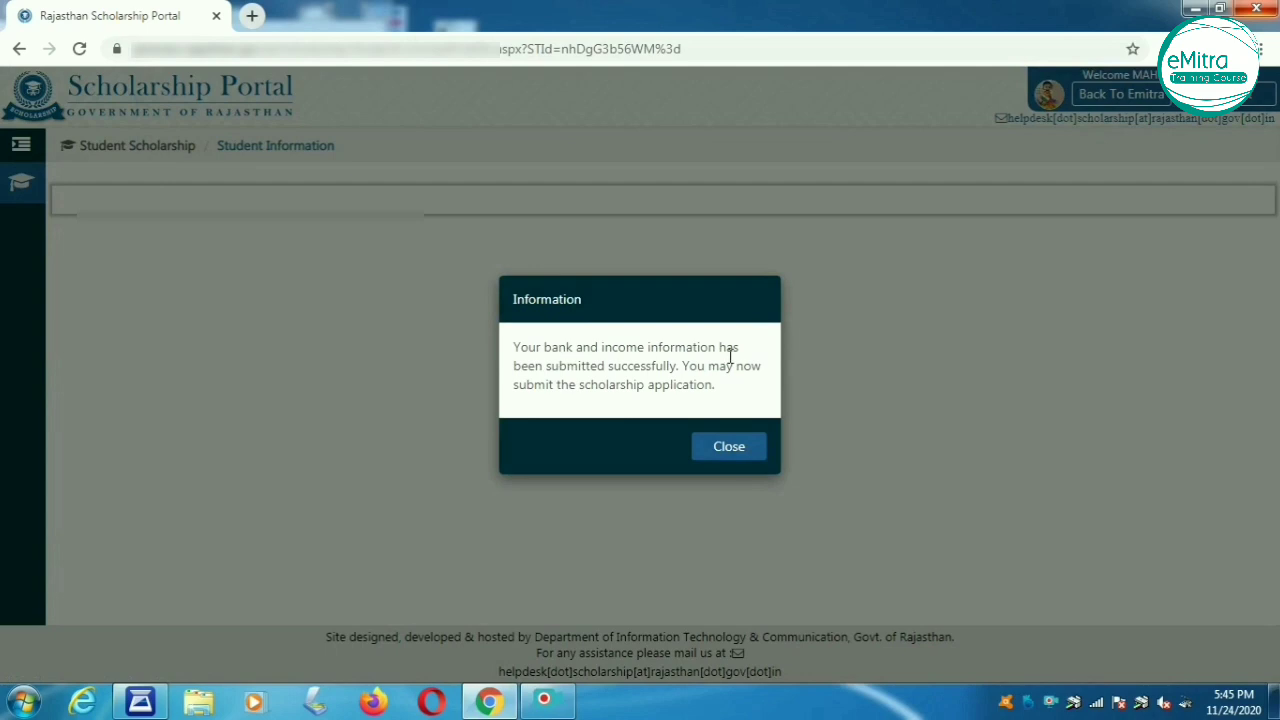
pyautogui.click(728, 447)
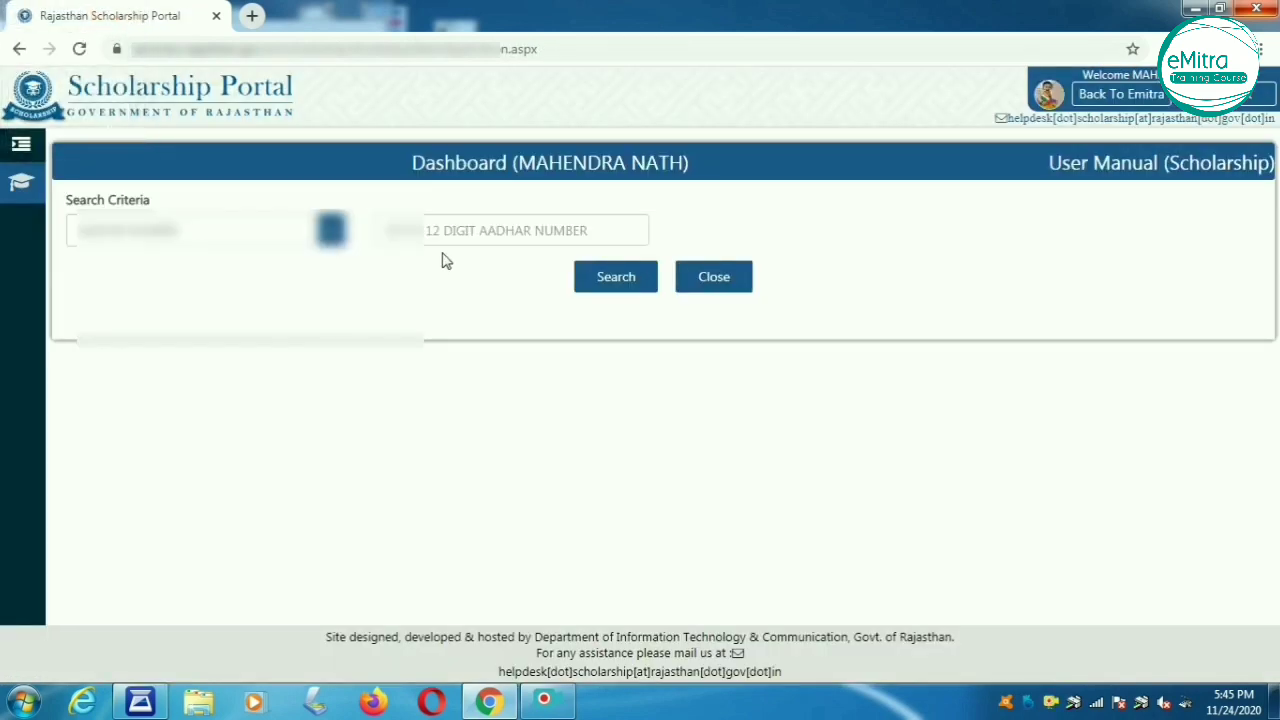
# Search the student's Aadhaar number and start a new application from the result row
pyautogui.click(445, 231)
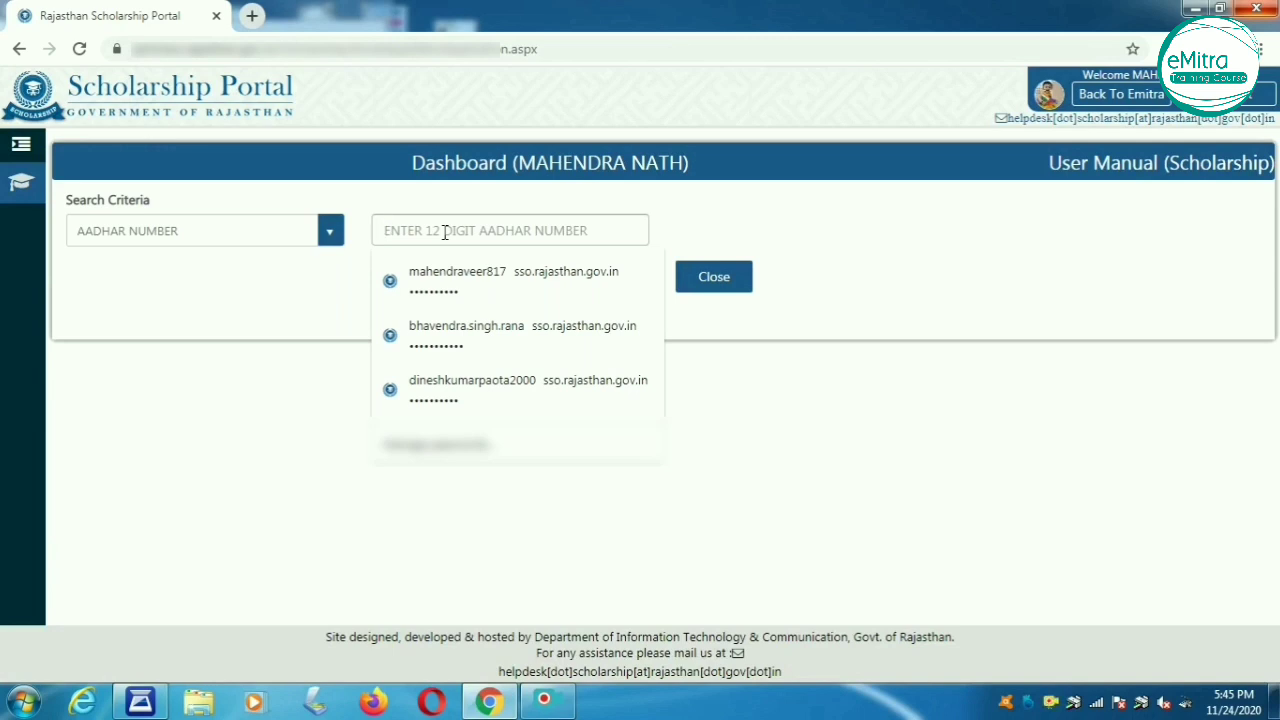
pyautogui.write('123456789012')
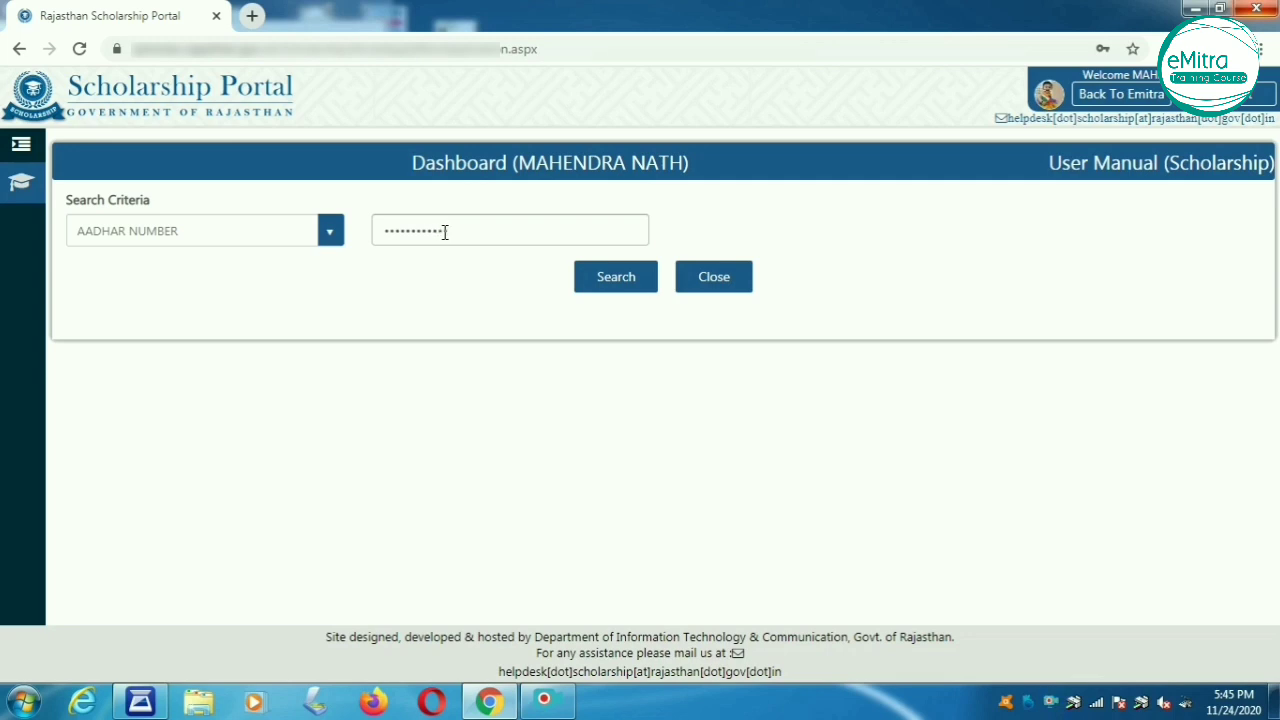
pyautogui.click(616, 288)
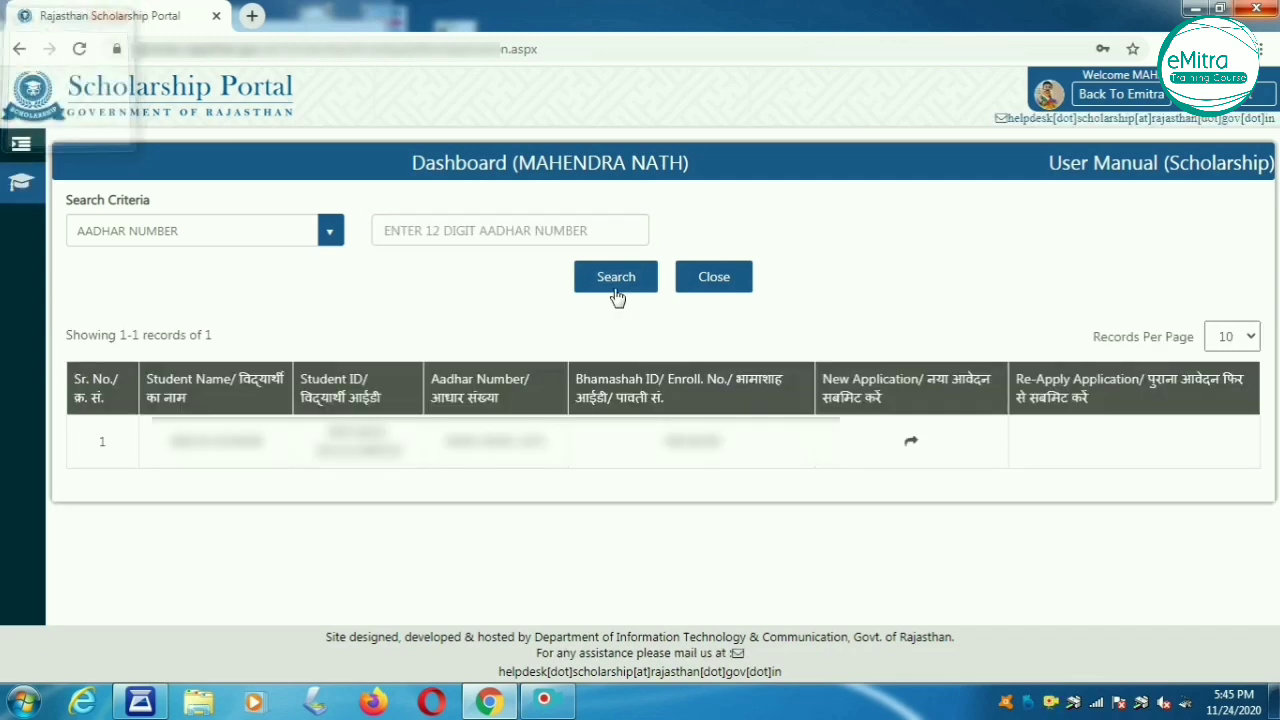
pyautogui.click(910, 440)
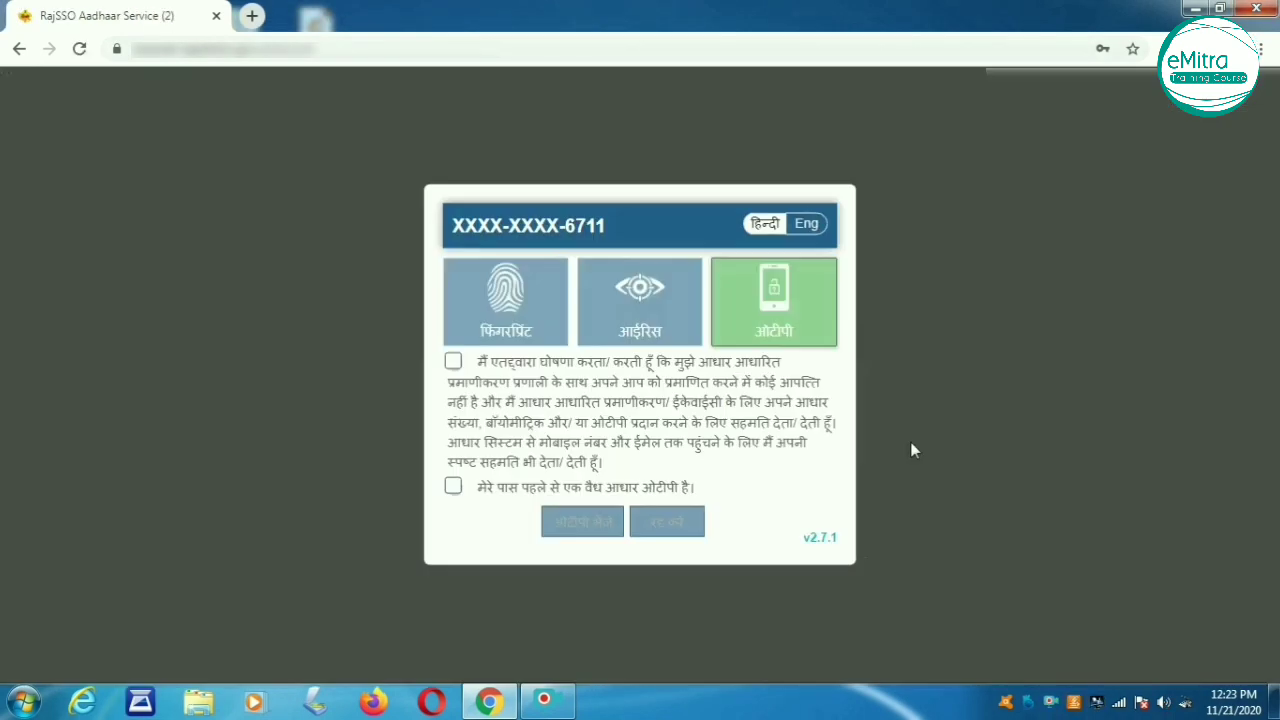
# Choose fingerprint verification and accept the Aadhaar authentication consent
pyautogui.click(510, 315)
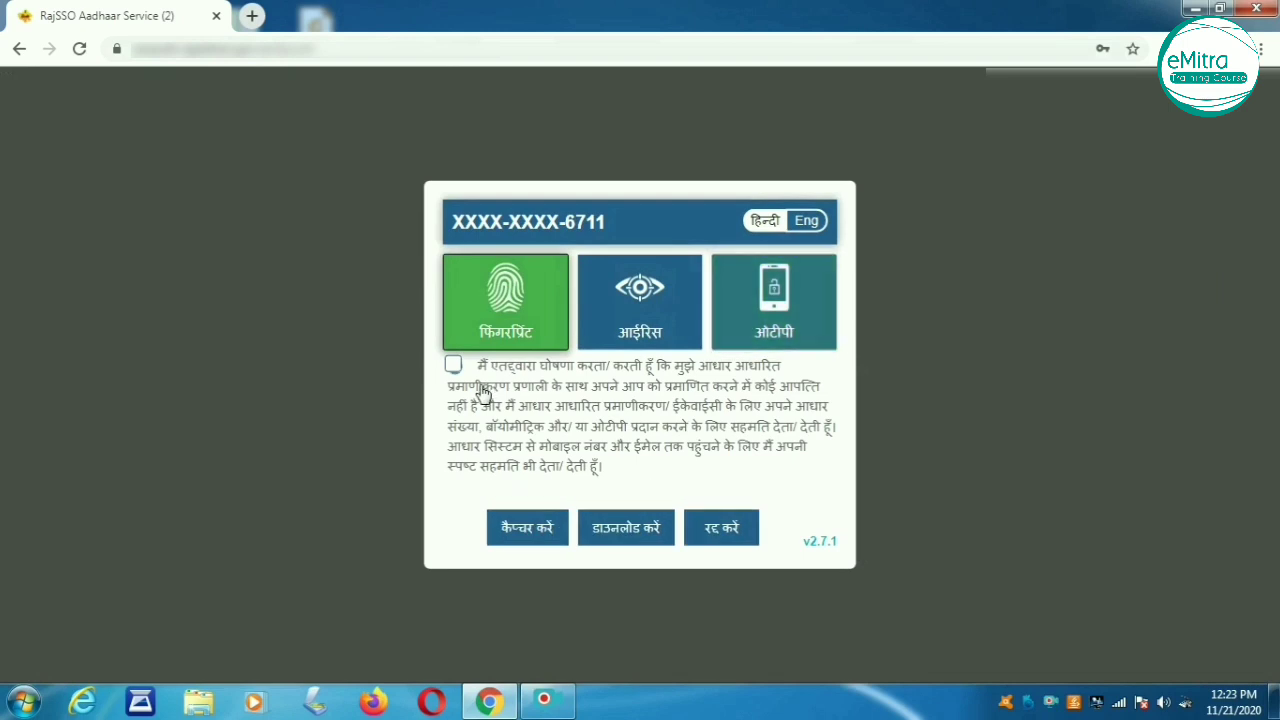
pyautogui.click(453, 365)
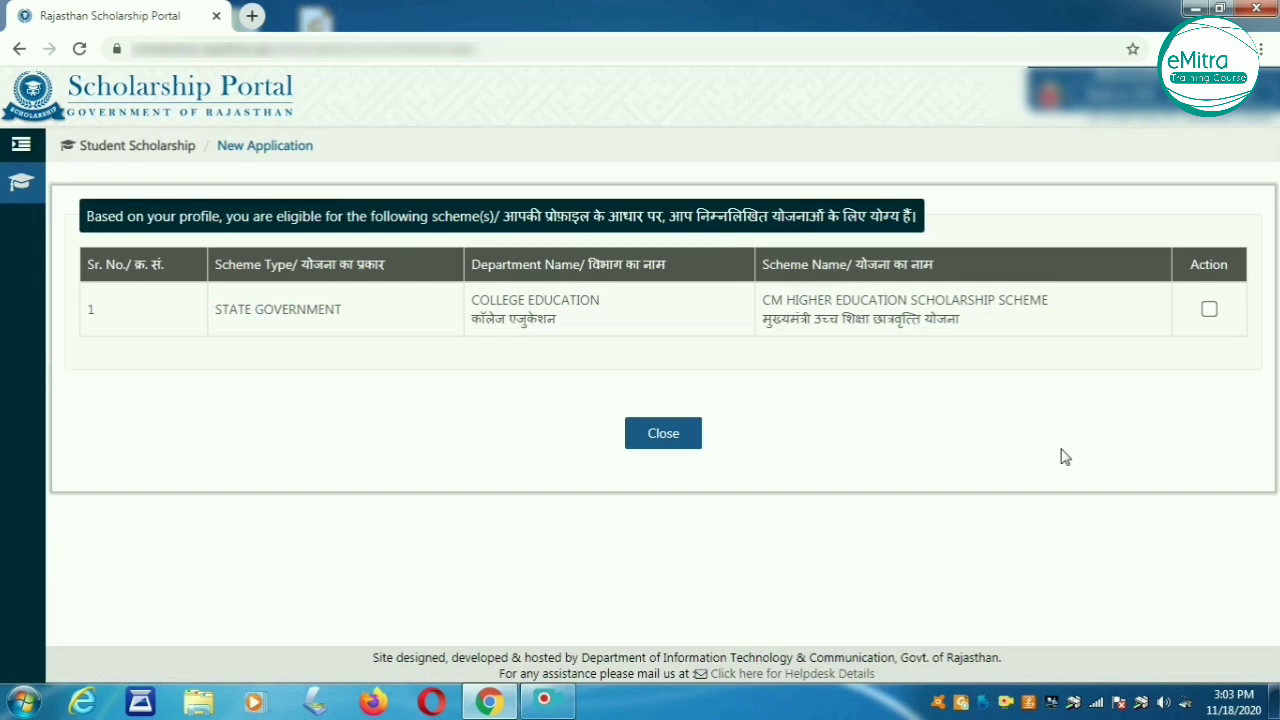
# Select the CM Higher Education Scholarship Scheme and view its details (5000/- per year)
pyautogui.click(1209, 309)
pyautogui.moveTo(1273, 330); pyautogui.dragTo(1273, 468)
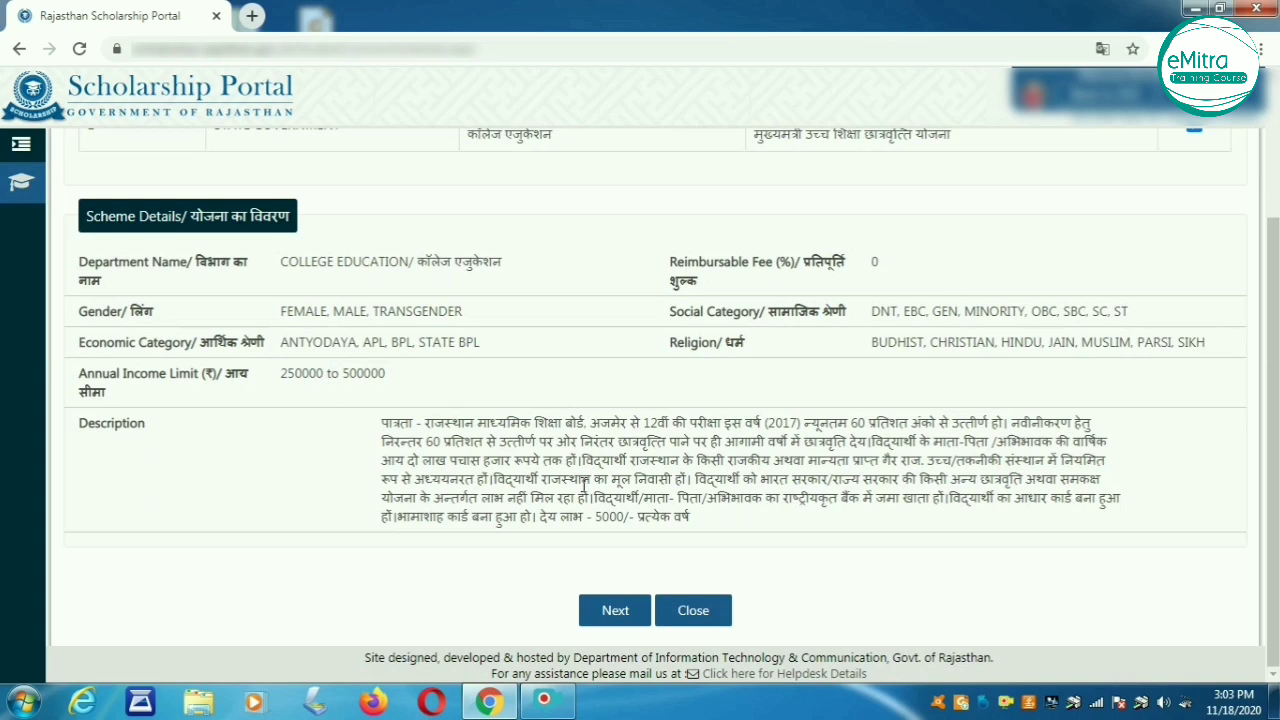
# On the application form, choose Renewal, amount 4482, and attach passbook BANK DAIRY.jpg
pyautogui.click(613, 611)
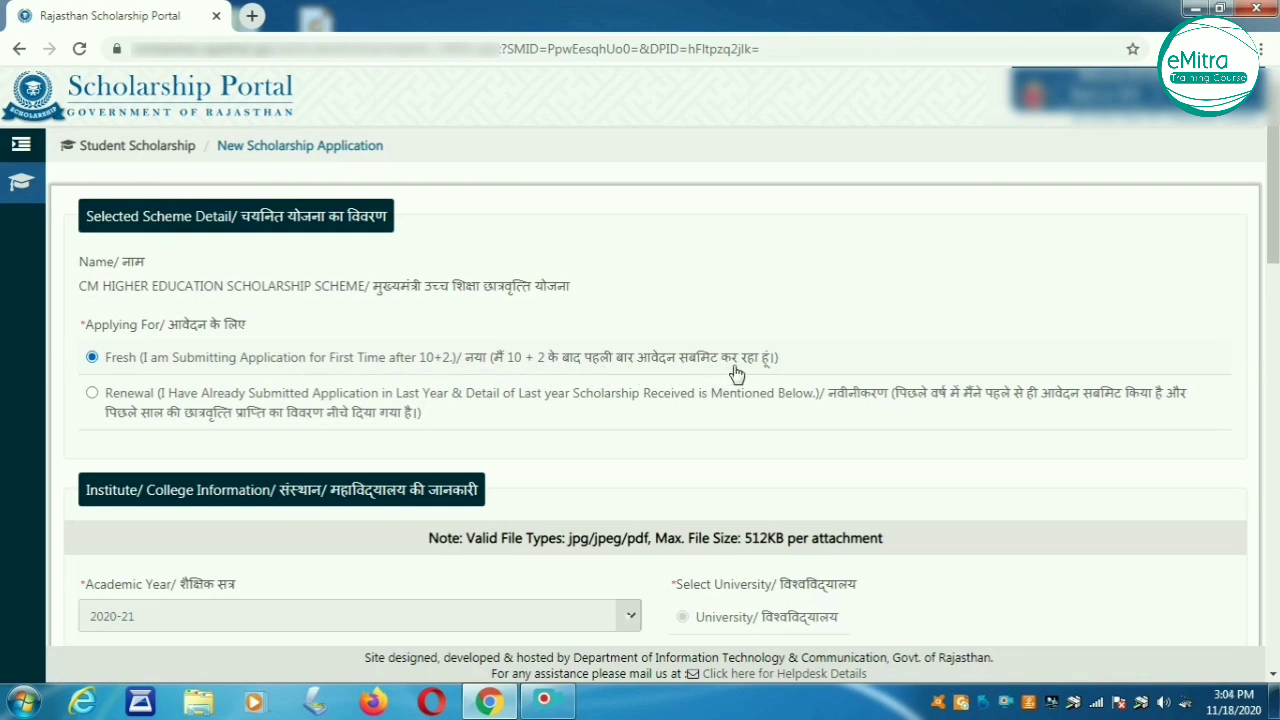
pyautogui.scroll(-1, 1218, 297)
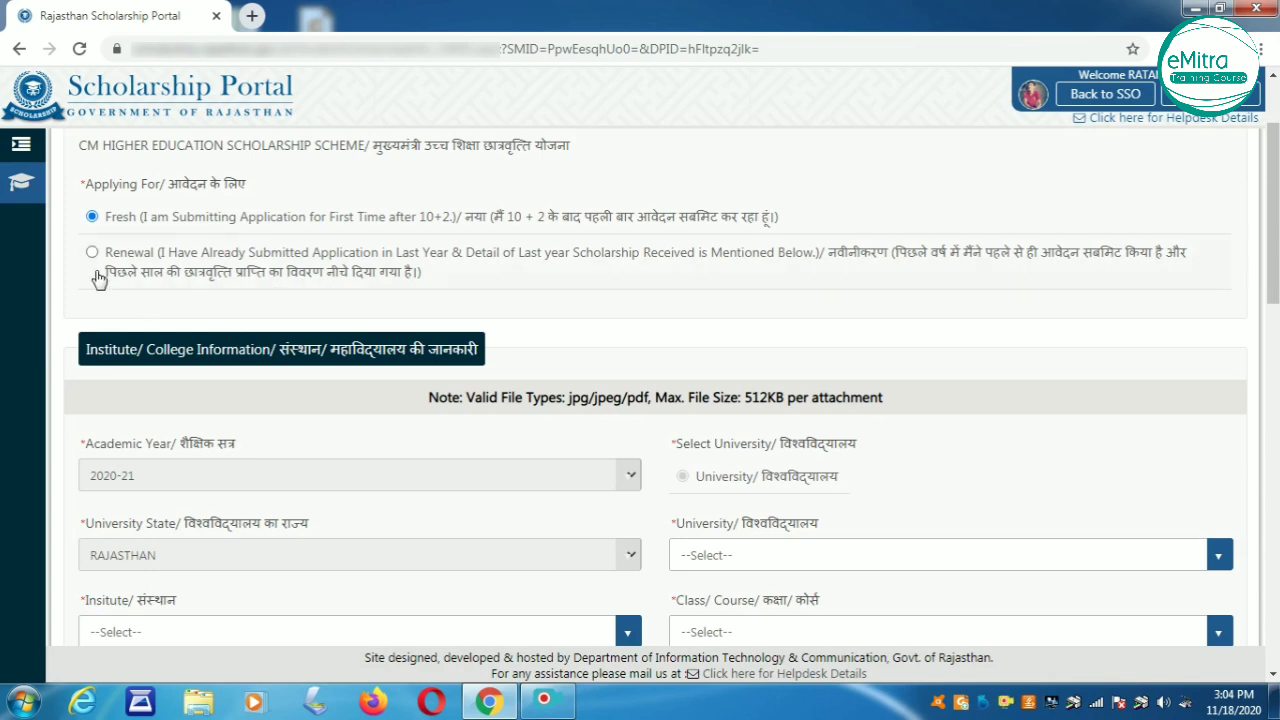
pyautogui.click(93, 253)
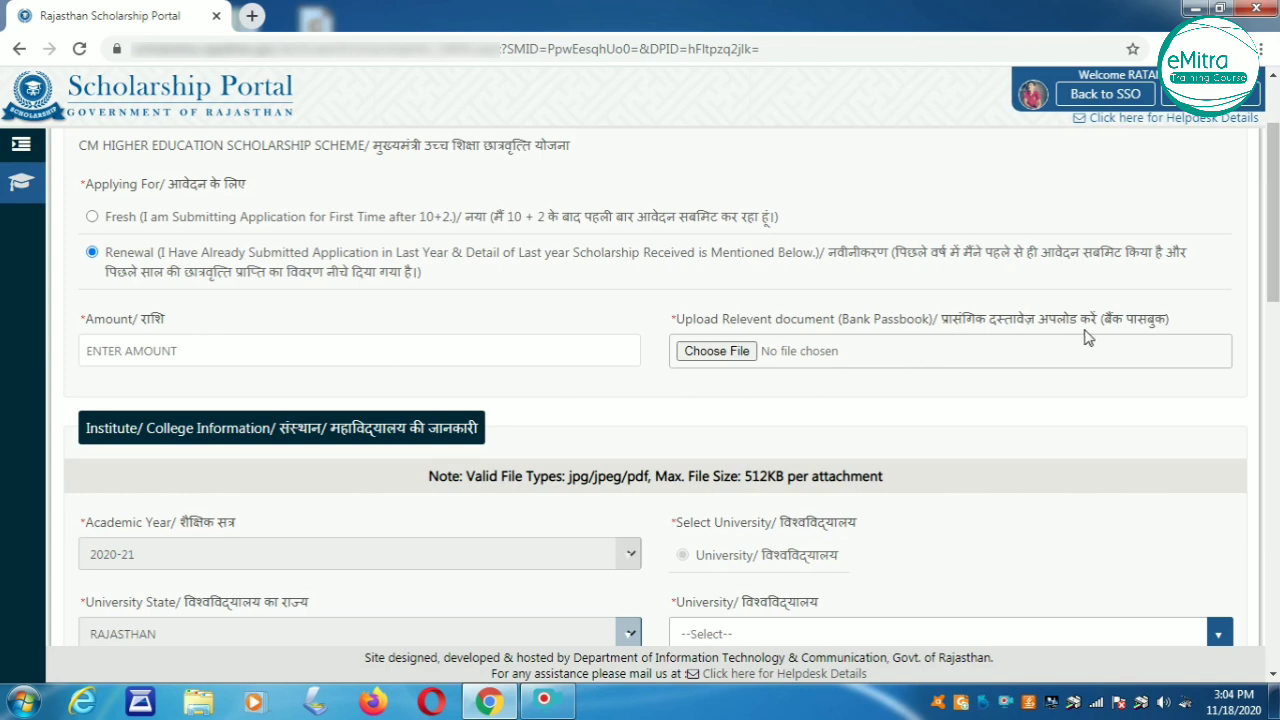
pyautogui.click(185, 355)
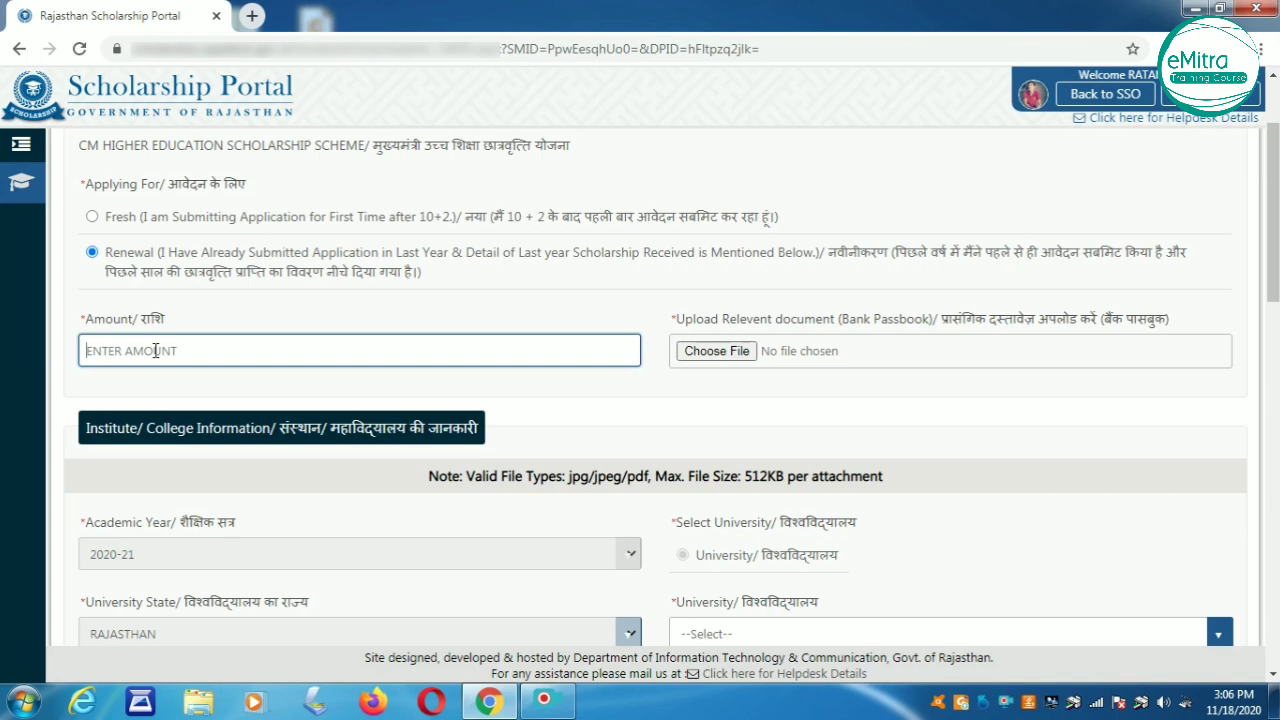
pyautogui.write('4482')
pyautogui.click(714, 350)
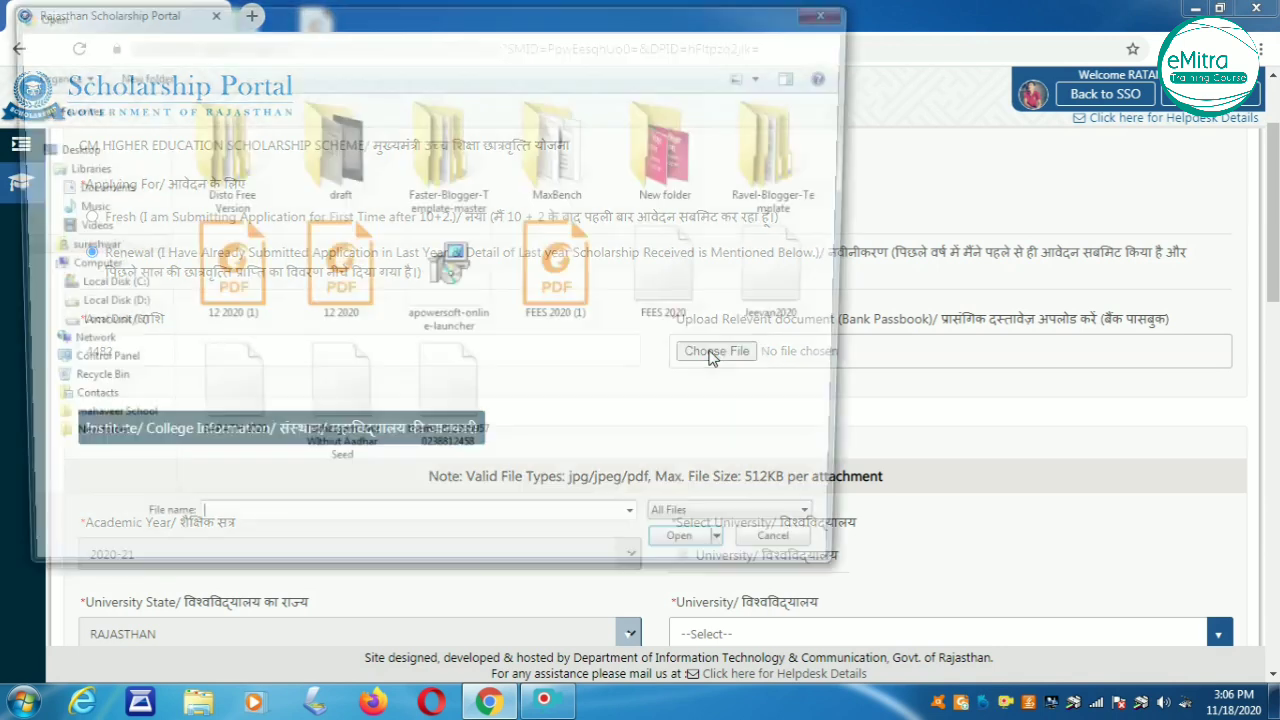
pyautogui.click(698, 559)
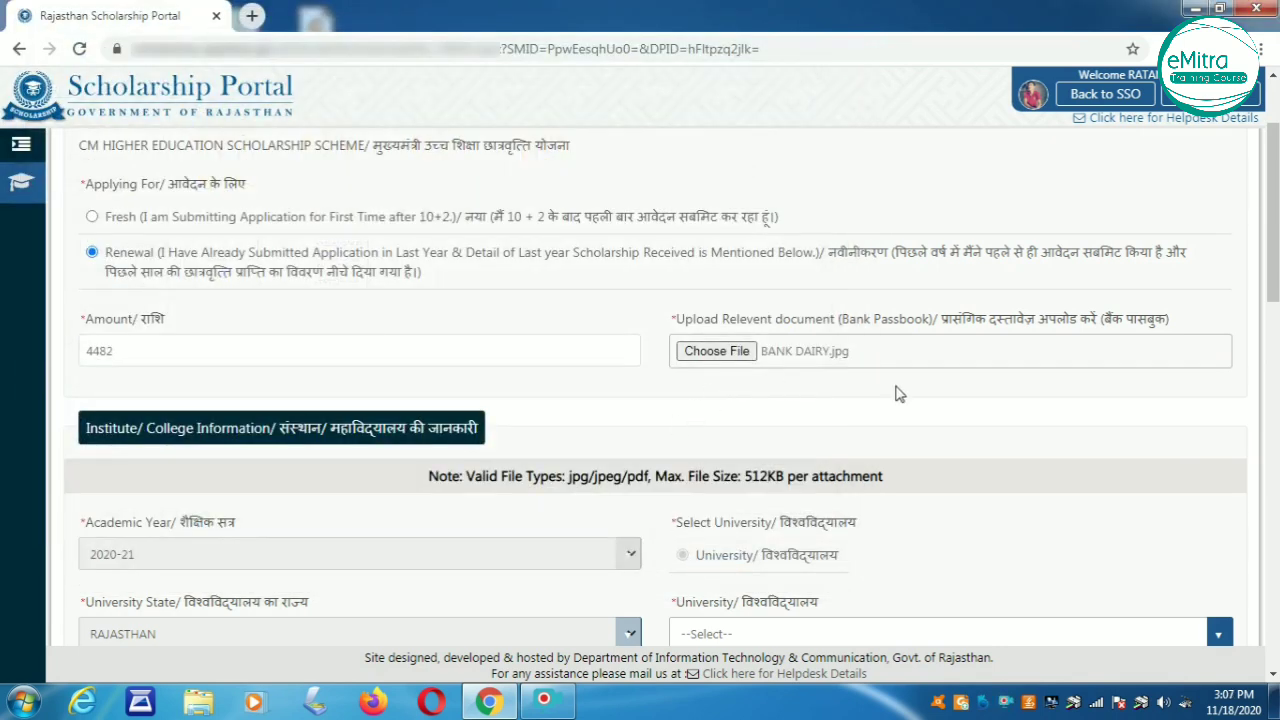
# Select Mohan Lal Sukhadia University, S.M.P.B.J. Government College Sheoganj, and the Bachelor of Arts course
pyautogui.scroll(-4, 1277, 350)
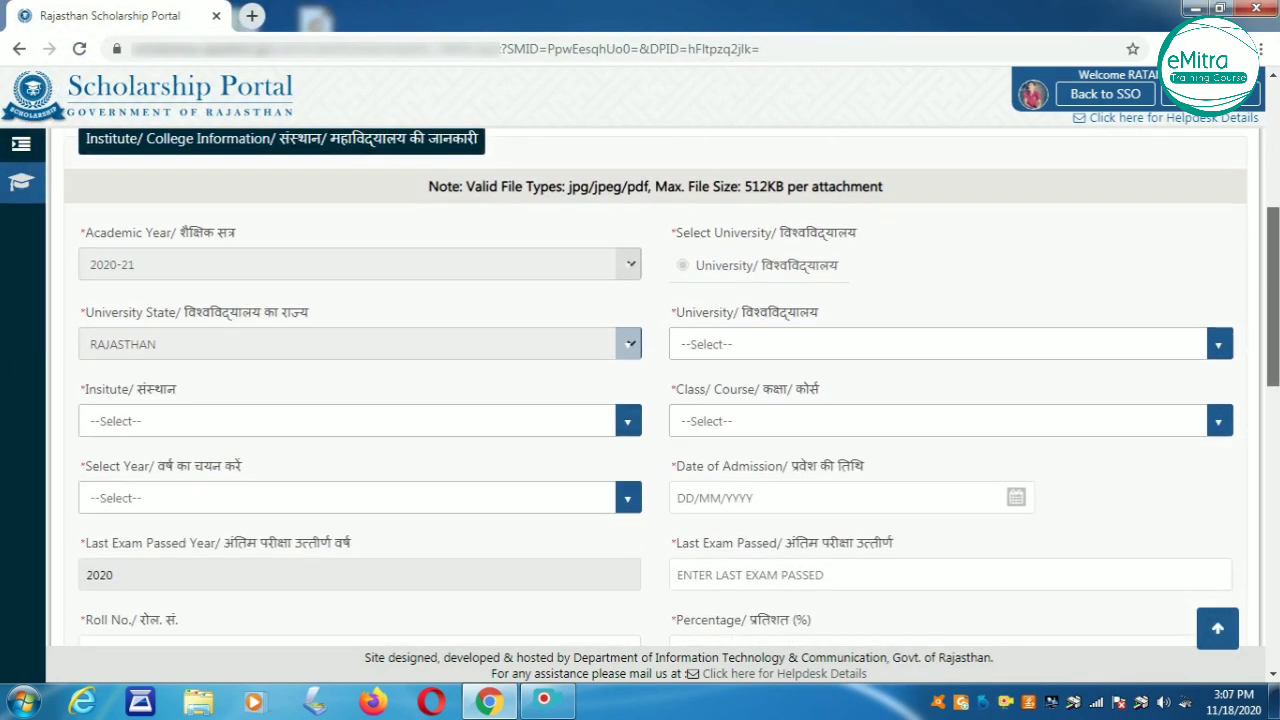
pyautogui.click(723, 254)
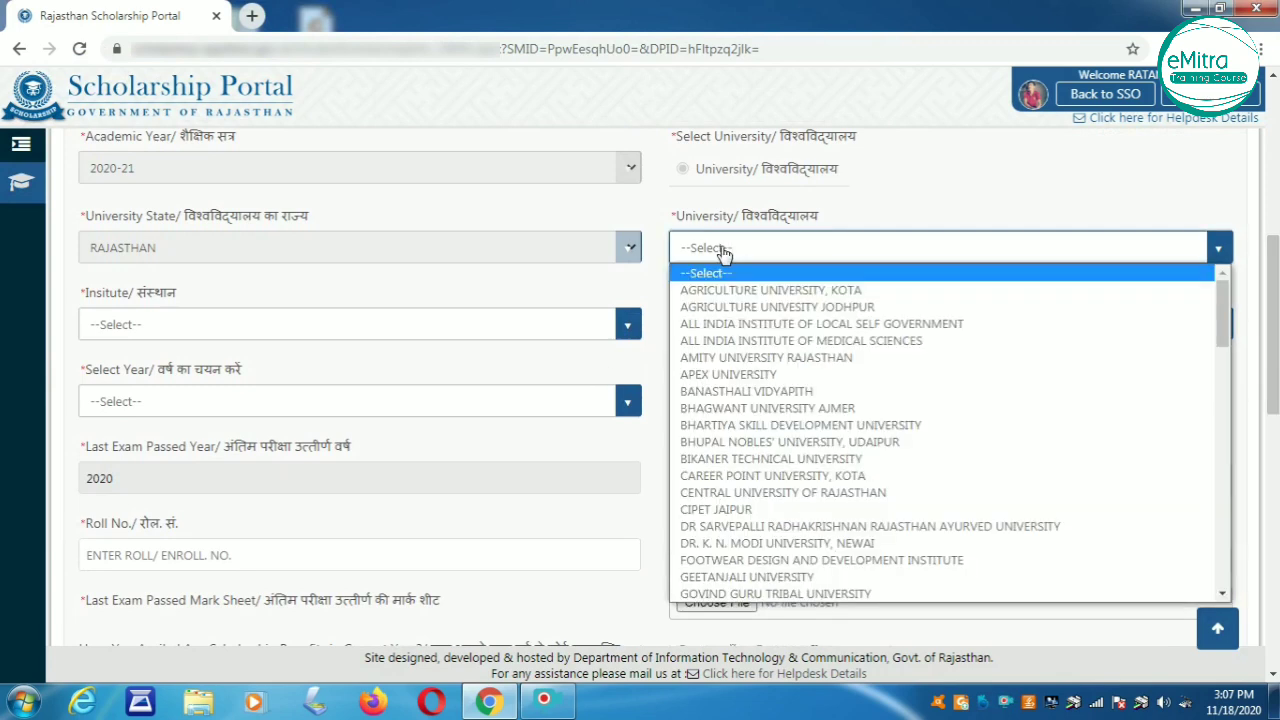
pyautogui.write('moh')
pyautogui.press('Return')
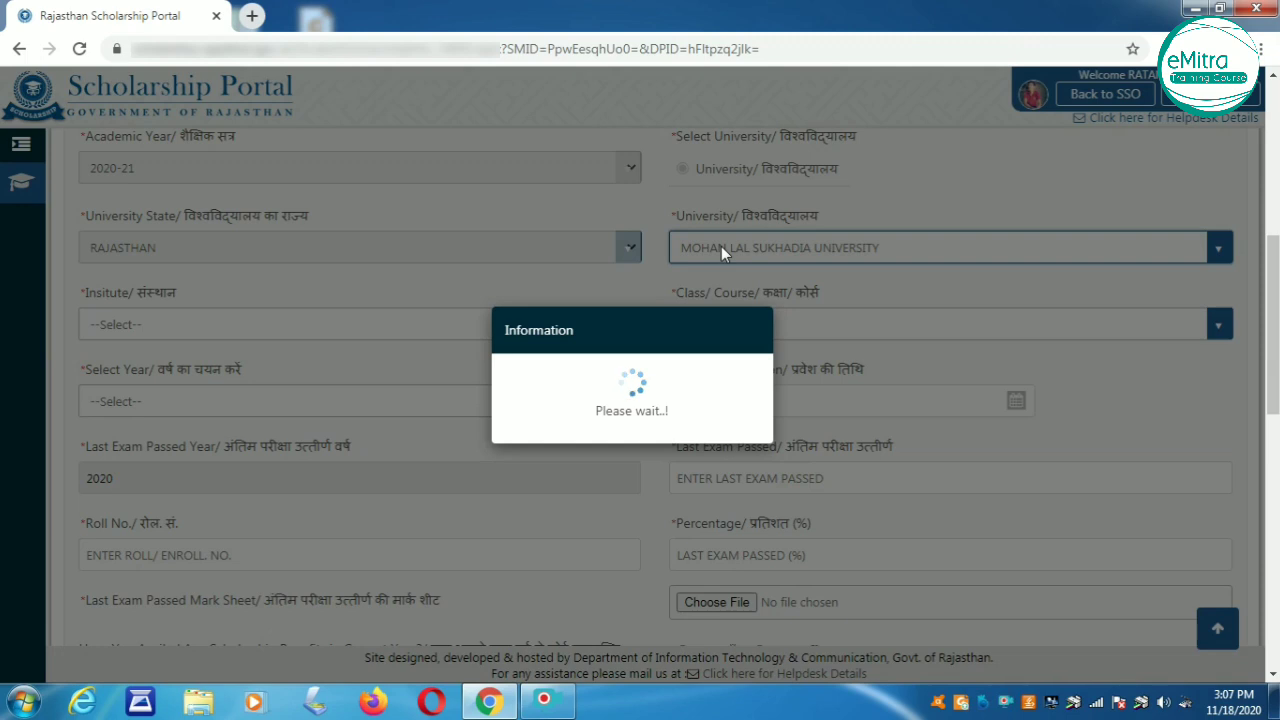
pyautogui.click(128, 326)
pyautogui.press('s')
pyautogui.press('s')
pyautogui.press('s')
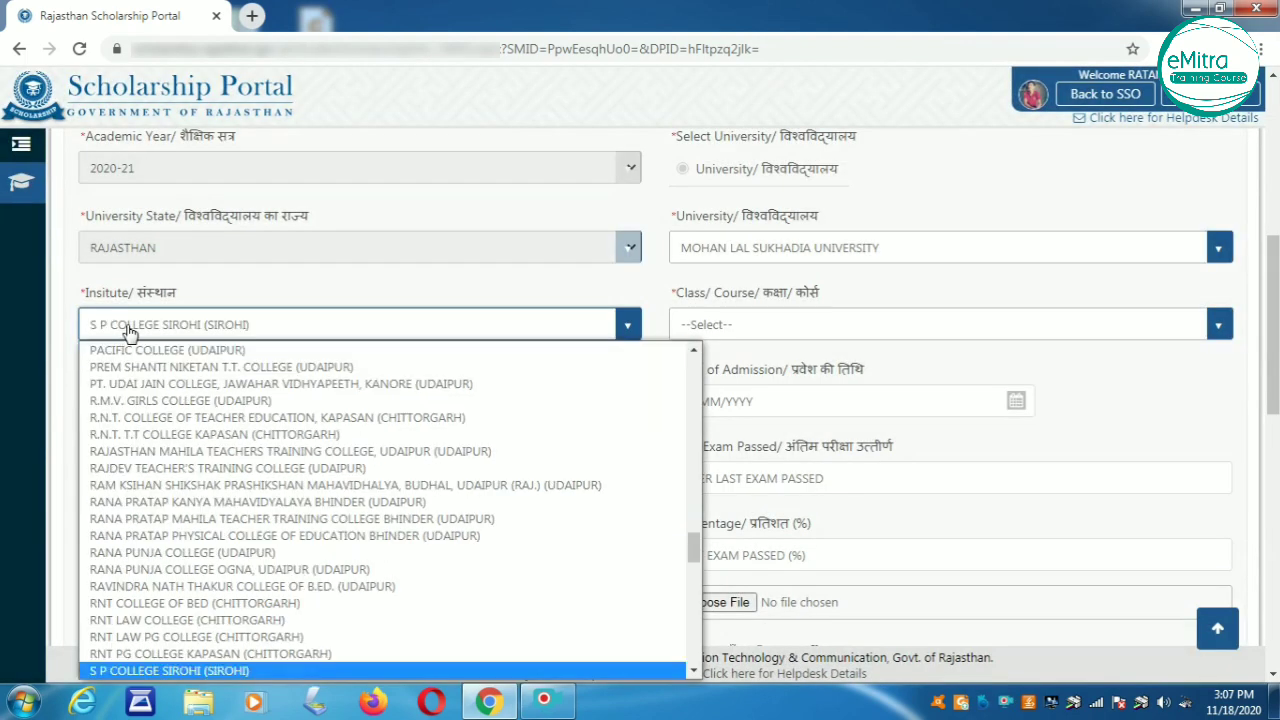
pyautogui.press('s')
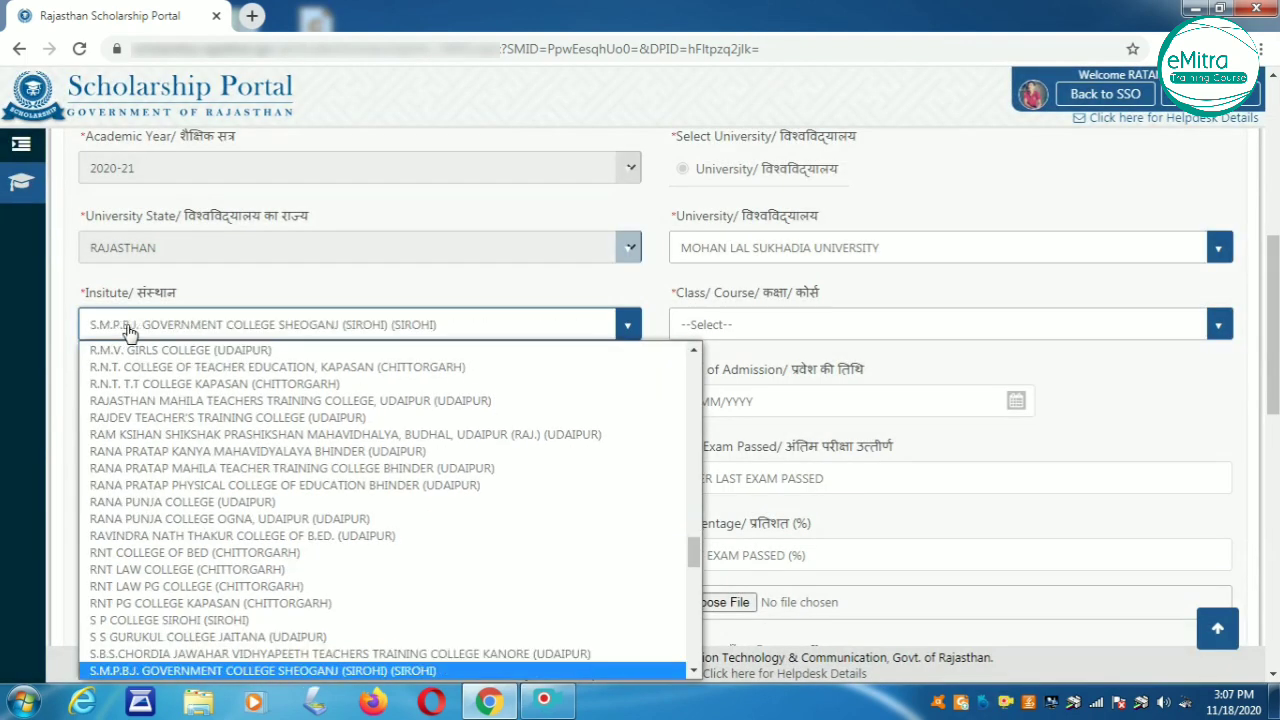
pyautogui.press('Return')
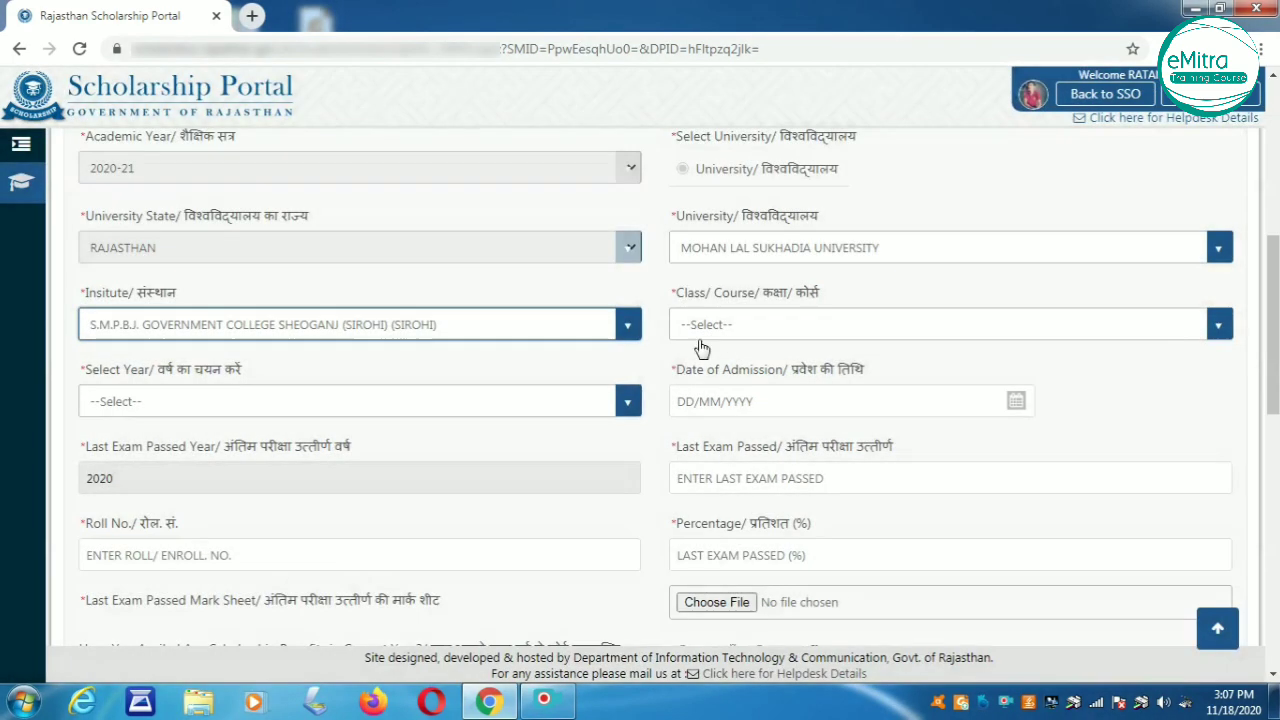
pyautogui.click(742, 336)
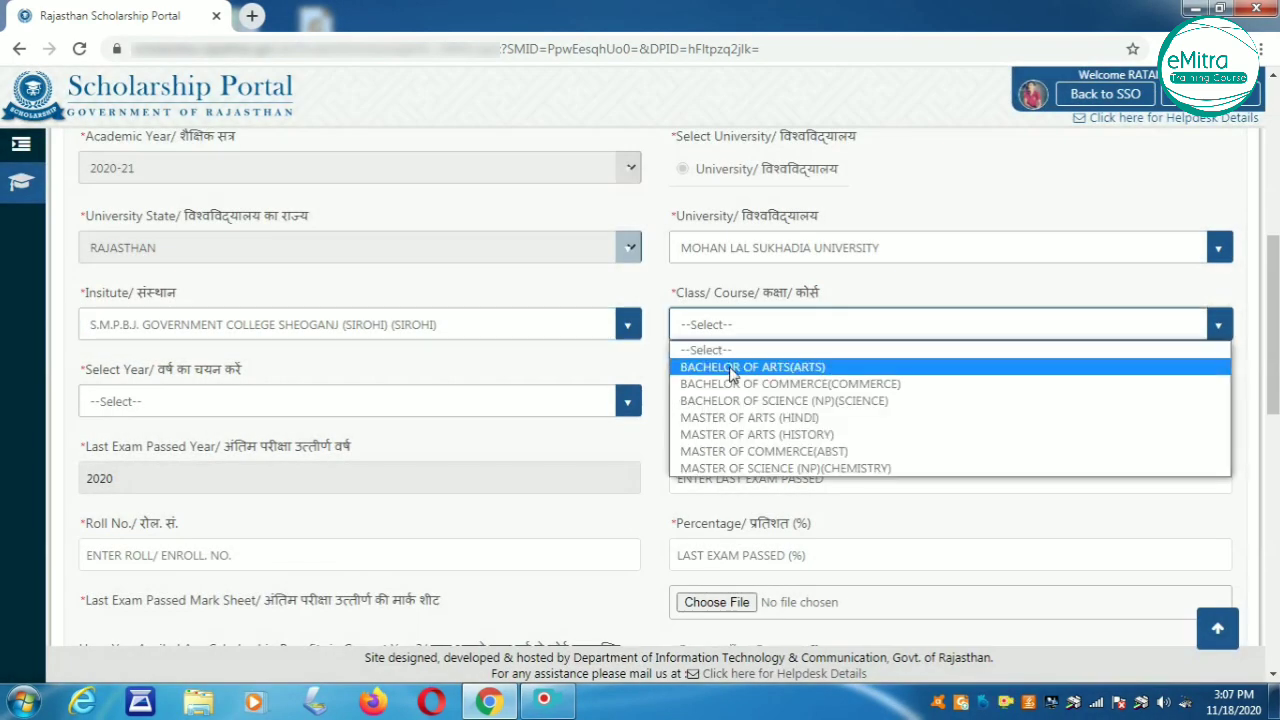
pyautogui.click(728, 370)
# Set the year of study to 2 and the admission date to 24 June 2020
pyautogui.click(130, 401)
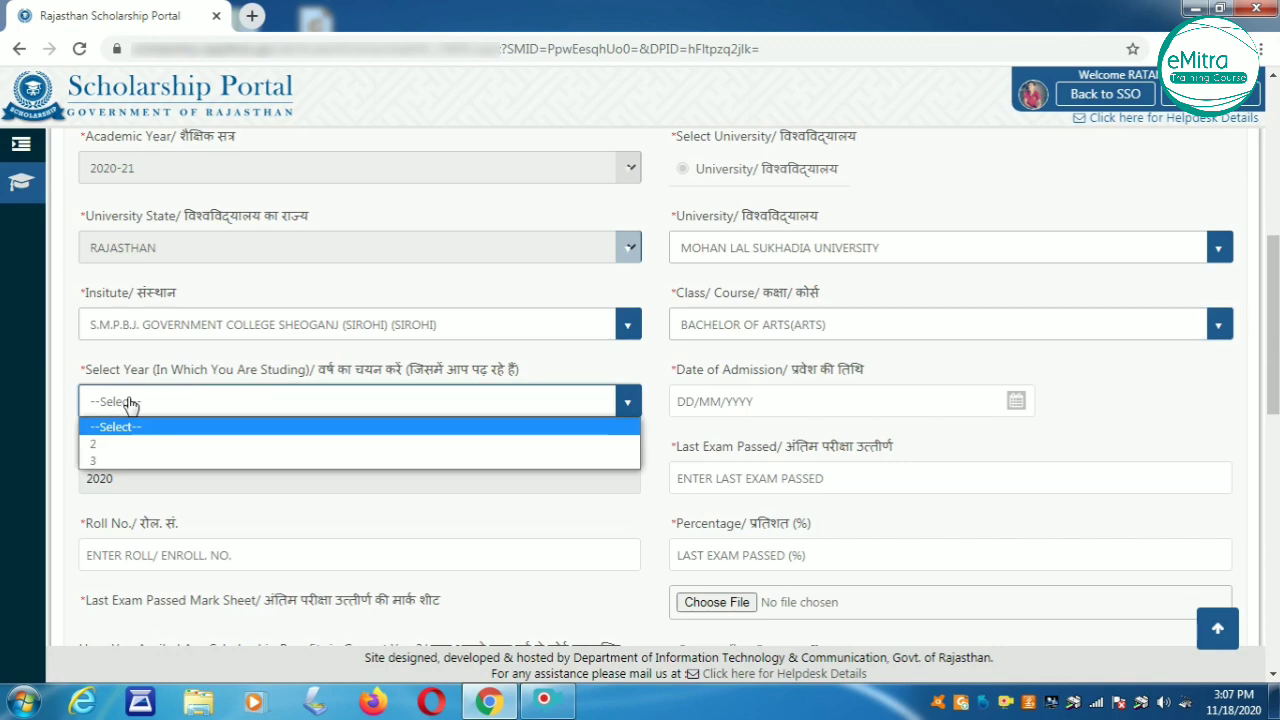
pyautogui.click(114, 446)
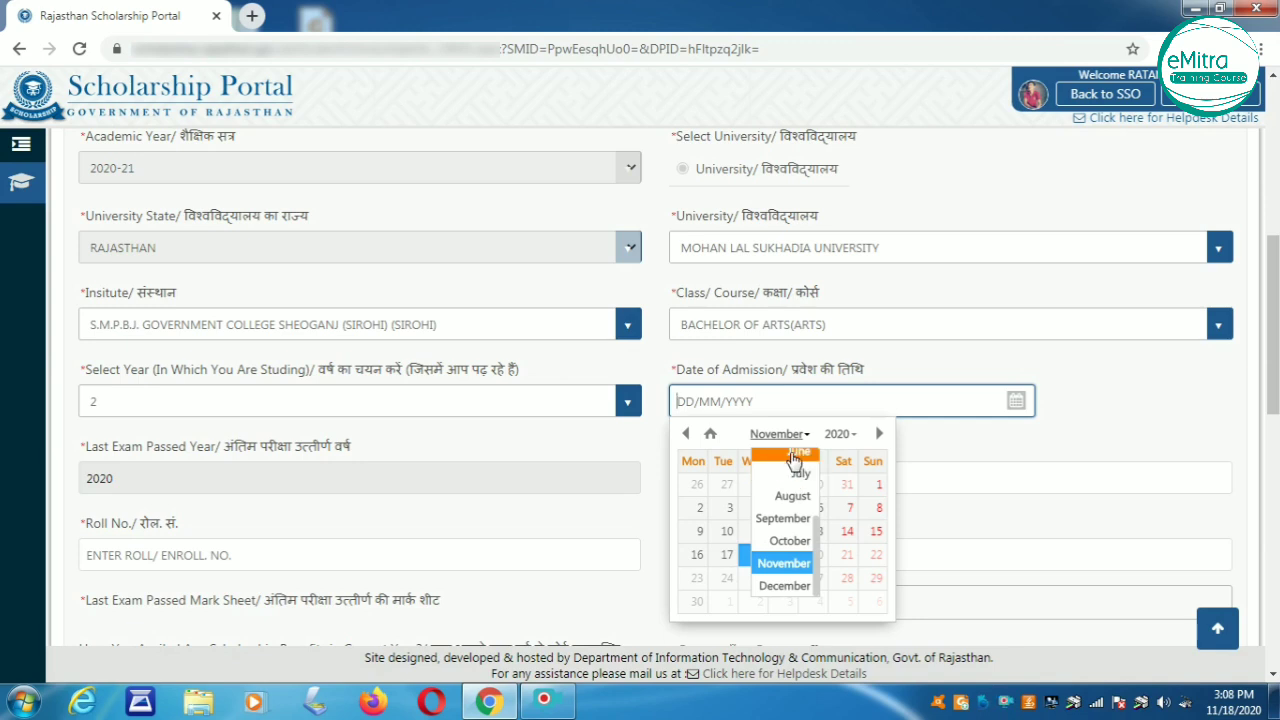
pyautogui.click(794, 455)
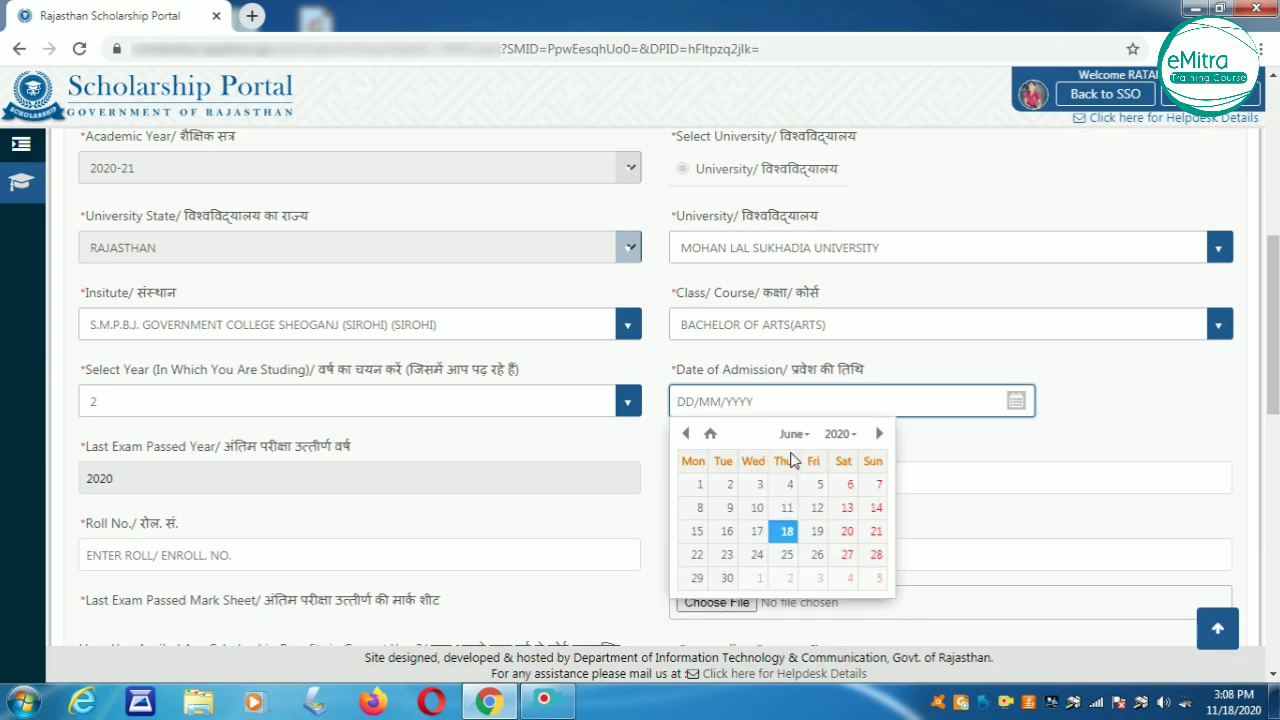
pyautogui.click(768, 562)
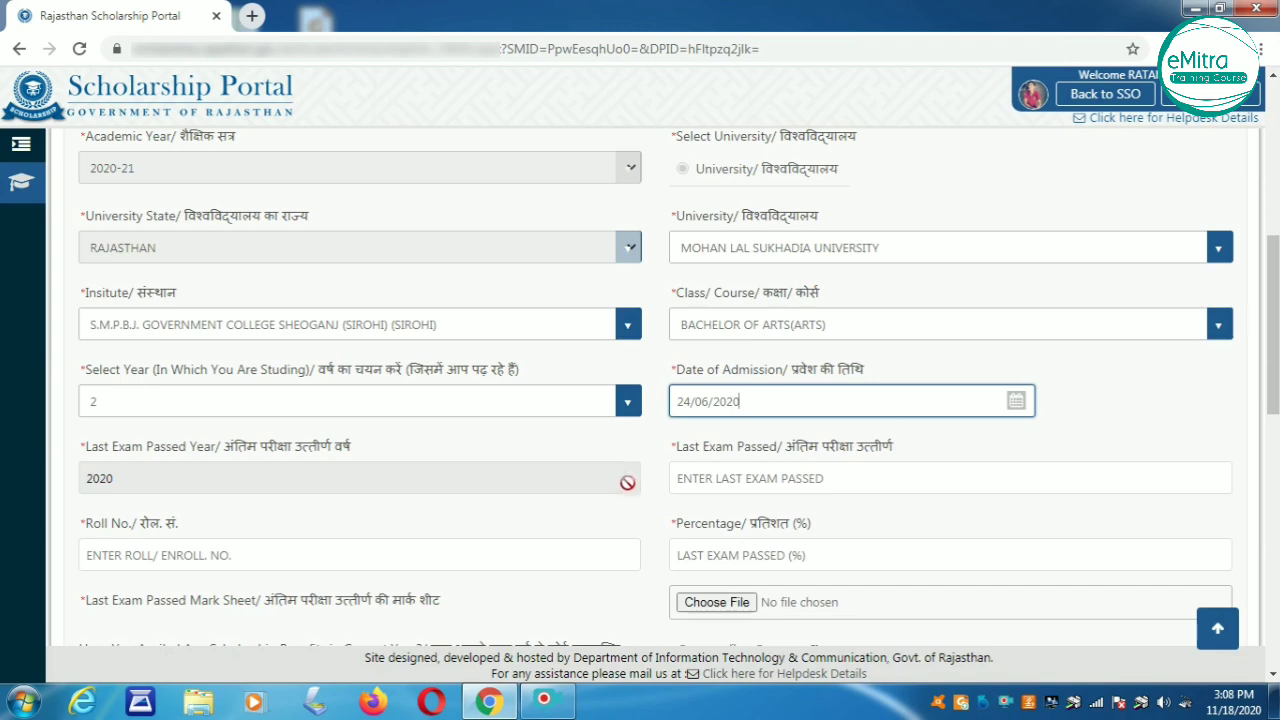
# Enter 60.00 as the Last Exam Passed value
pyautogui.click(771, 482)
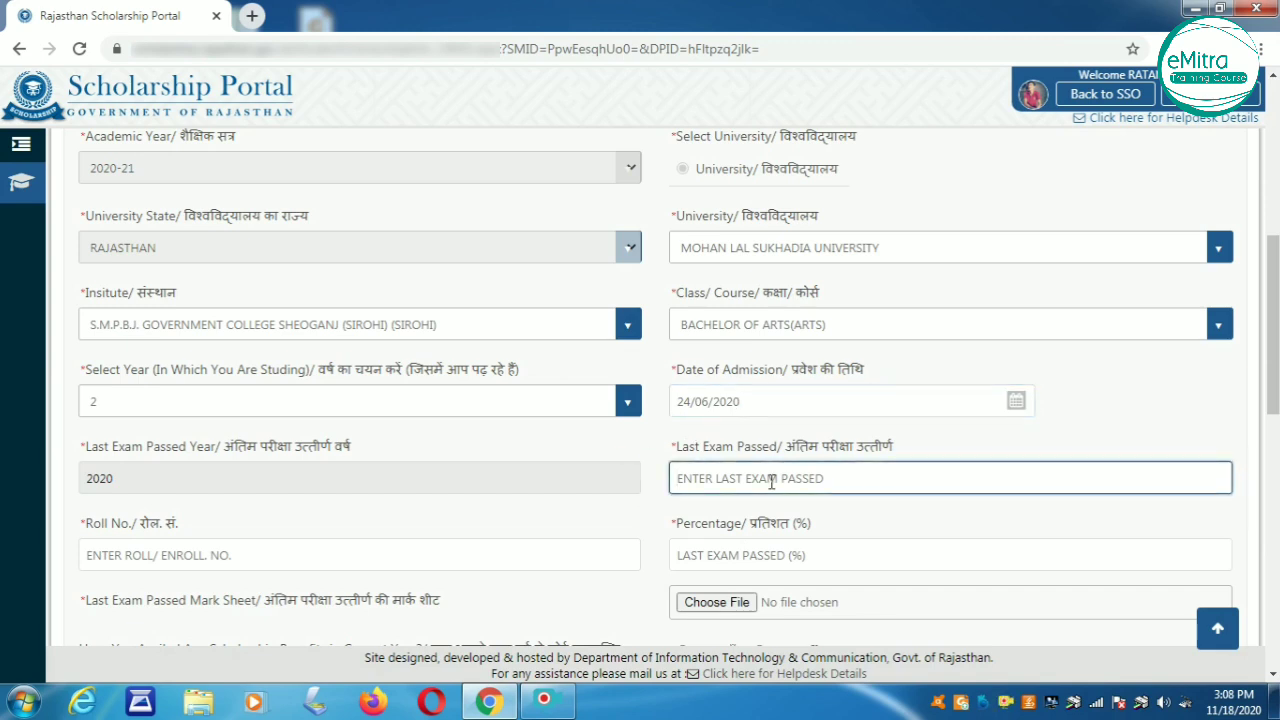
pyautogui.write('60.00')
pyautogui.moveTo(1276, 309); pyautogui.dragTo(1276, 392)
pyautogui.click(163, 275)
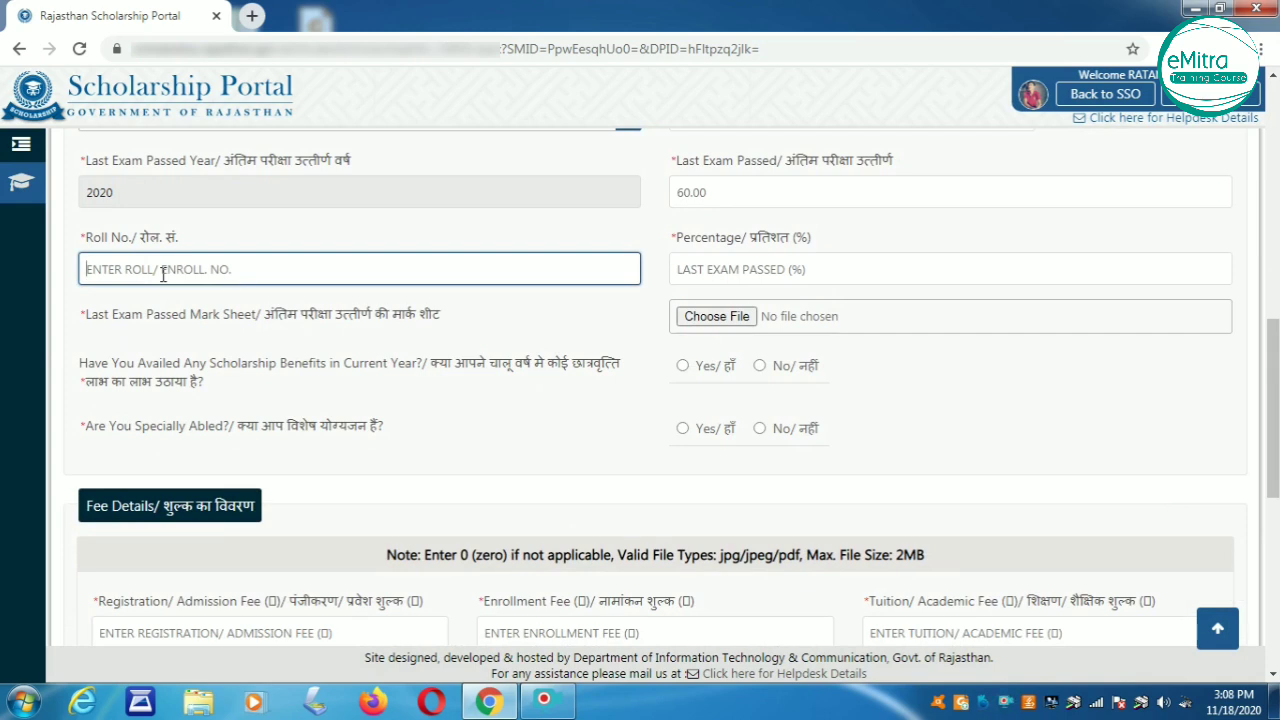
# Enter roll number 65965 and correct the percentage value
pyautogui.write('65965')
pyautogui.click(732, 188)
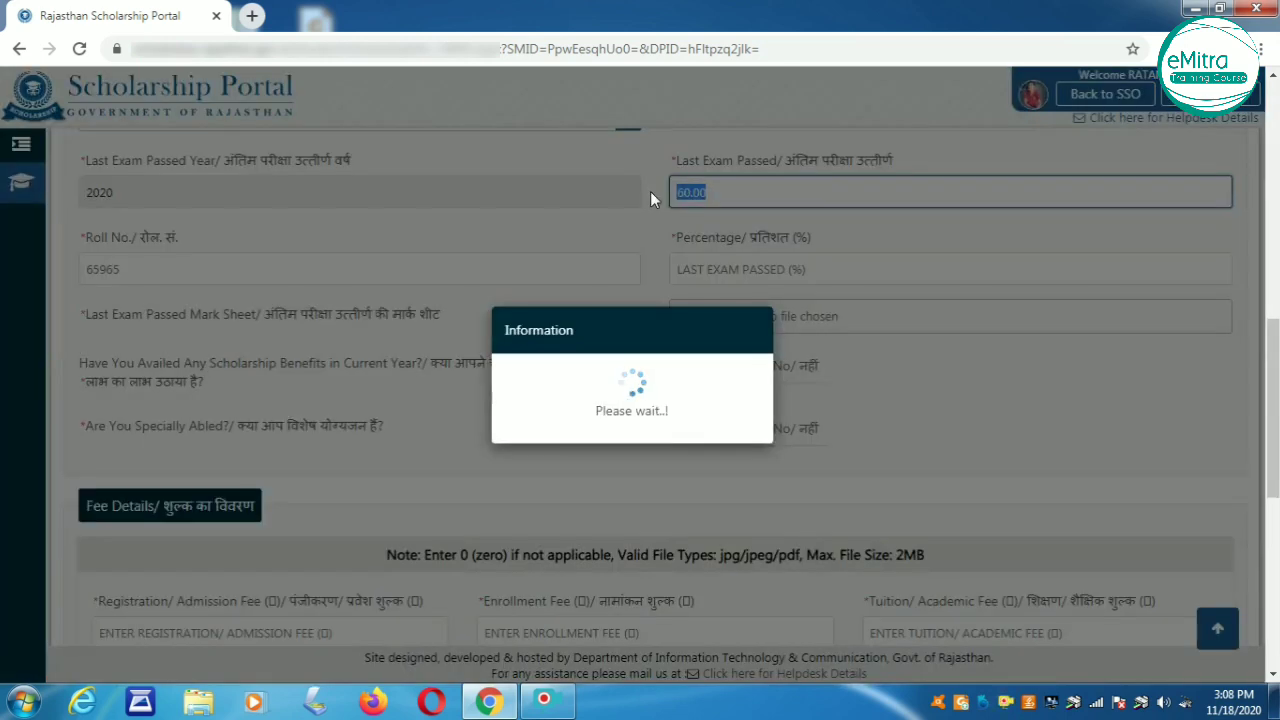
pyautogui.write('1')
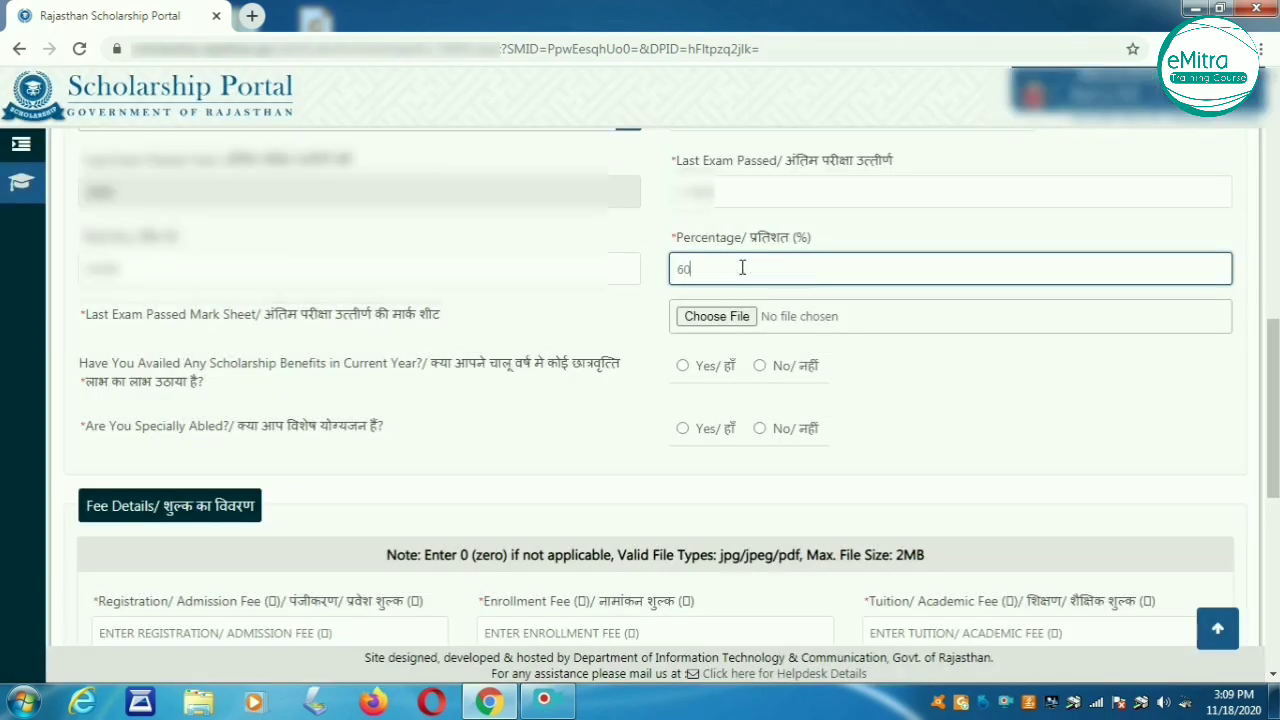
pyautogui.write('.00')
pyautogui.click(607, 296)
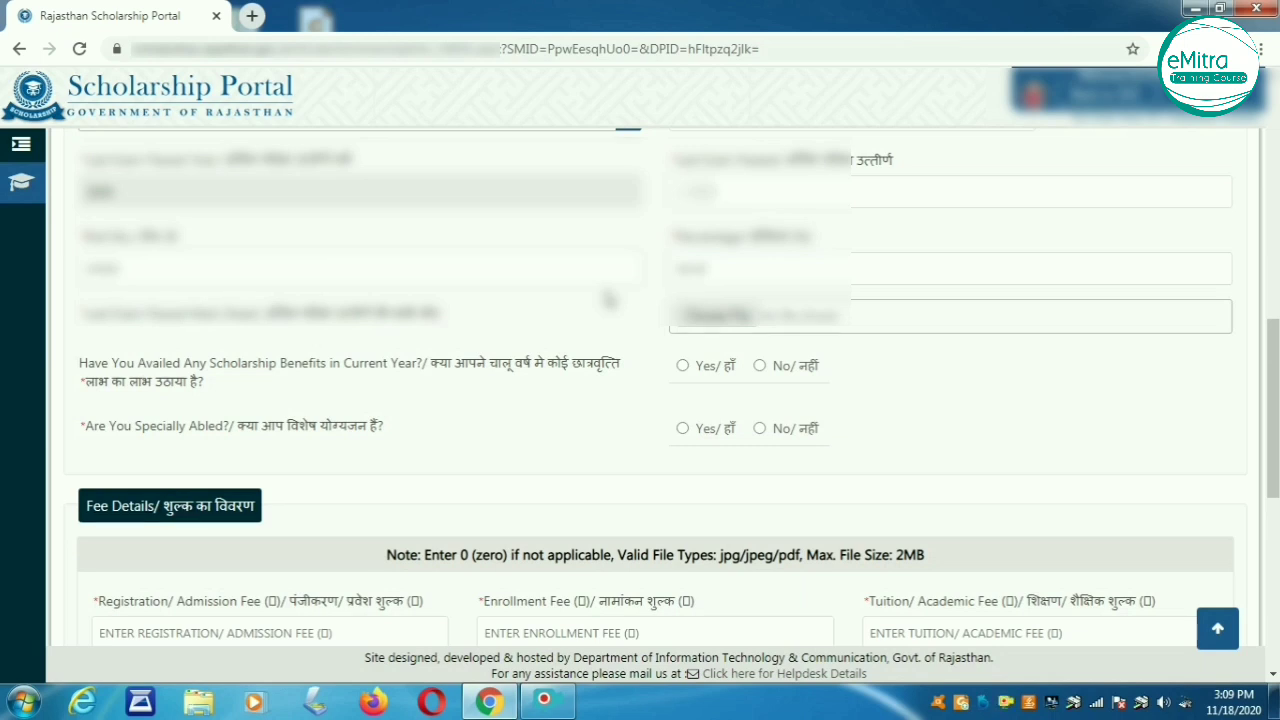
# Attach the mark sheet file and answer No to prior scholarship benefits
pyautogui.click(703, 318)
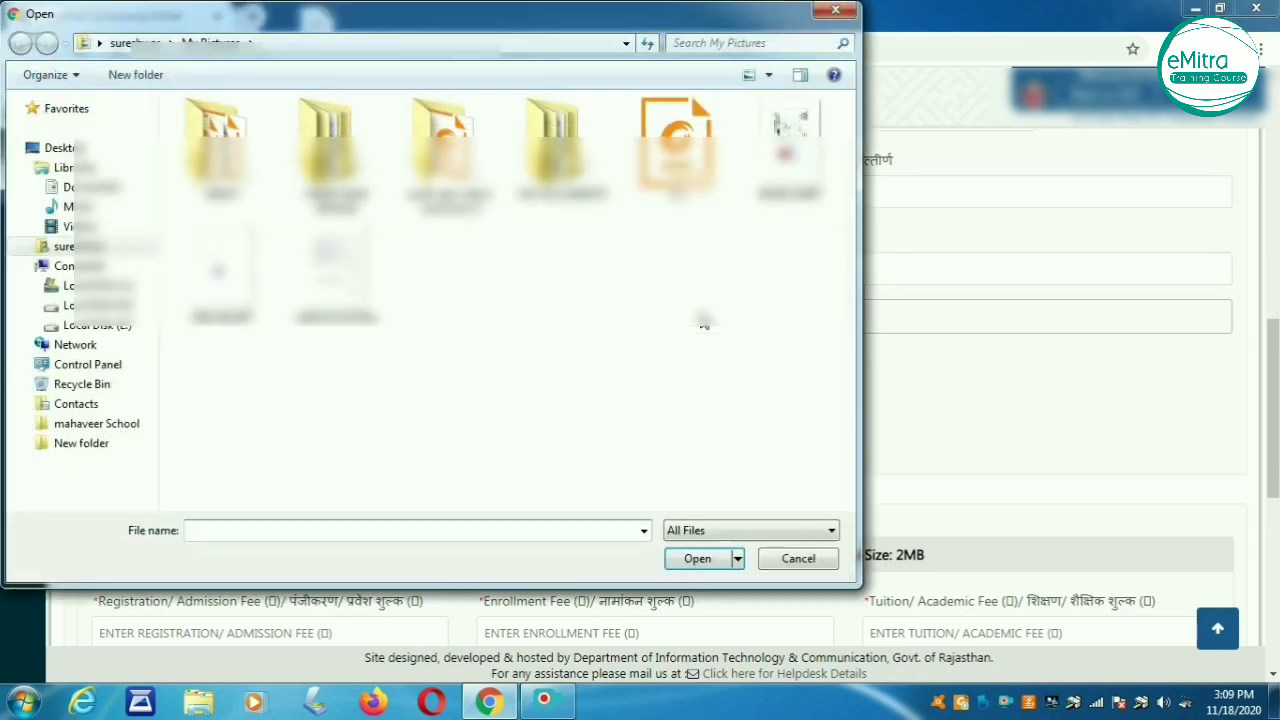
pyautogui.click(336, 270)
pyautogui.click(708, 566)
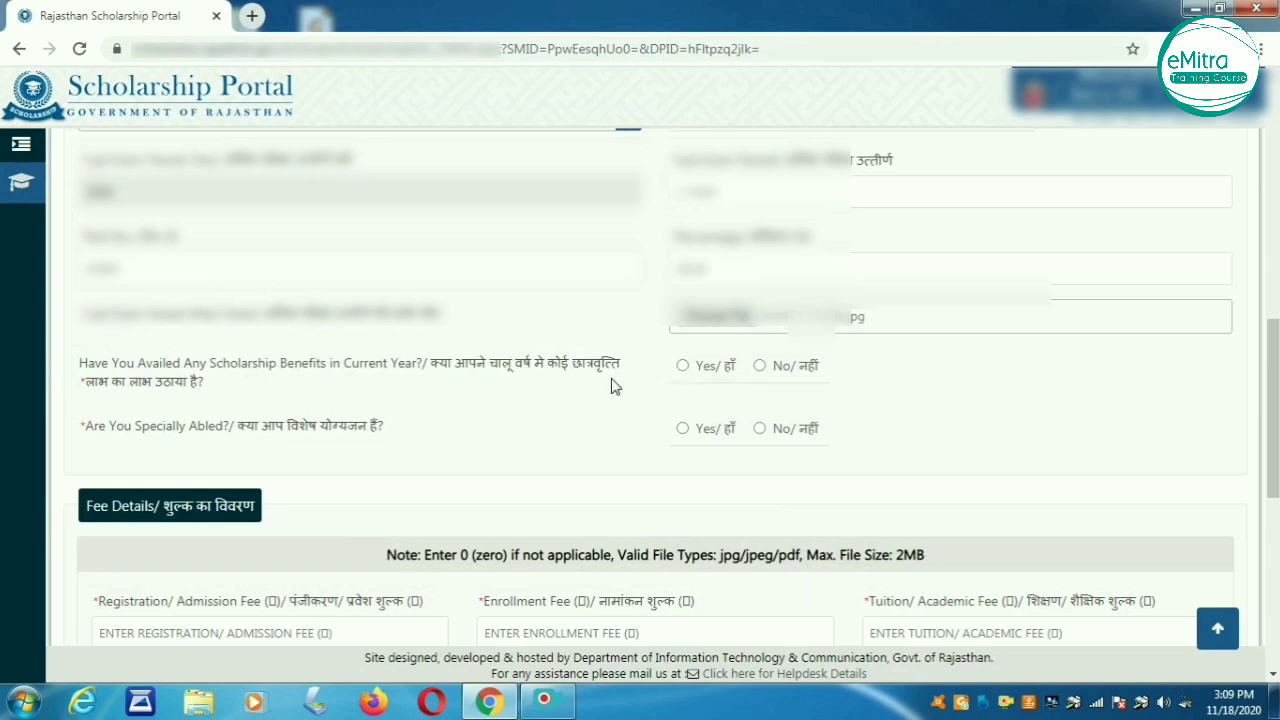
pyautogui.click(759, 367)
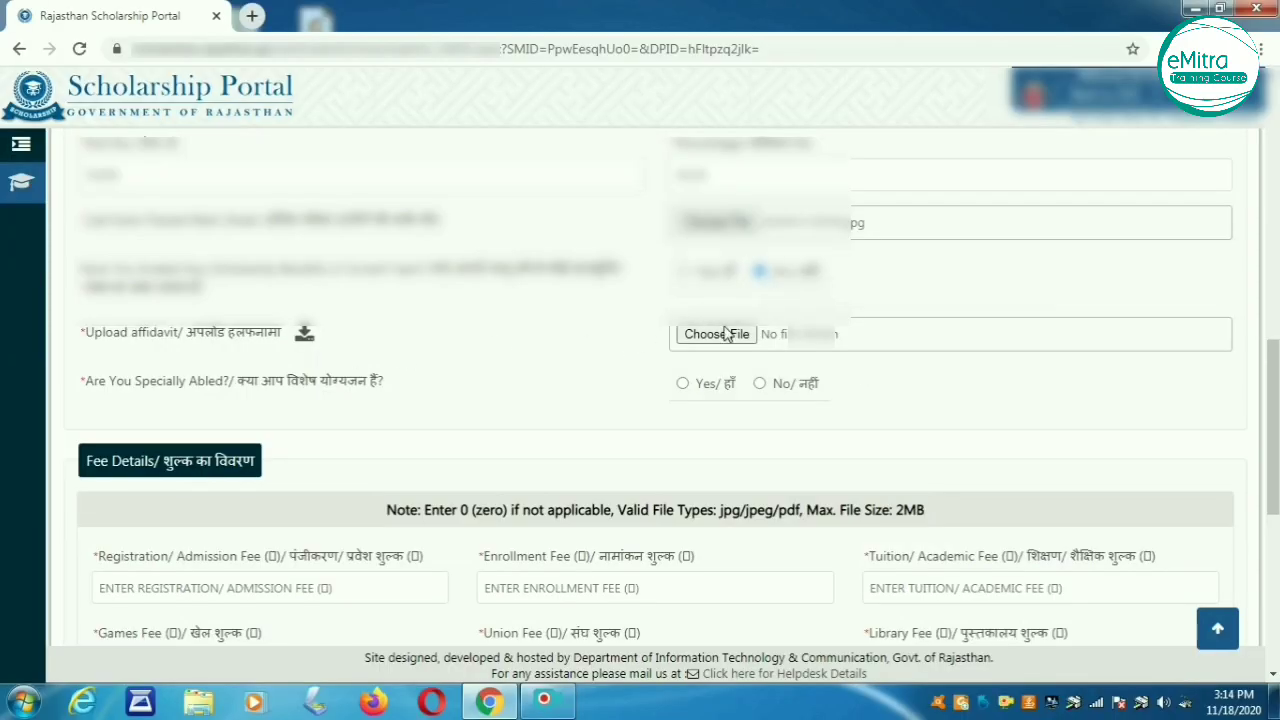
# Attach SAPATH PATRA.jpg as the affidavit and answer No to Specially Abled
pyautogui.click(717, 334)
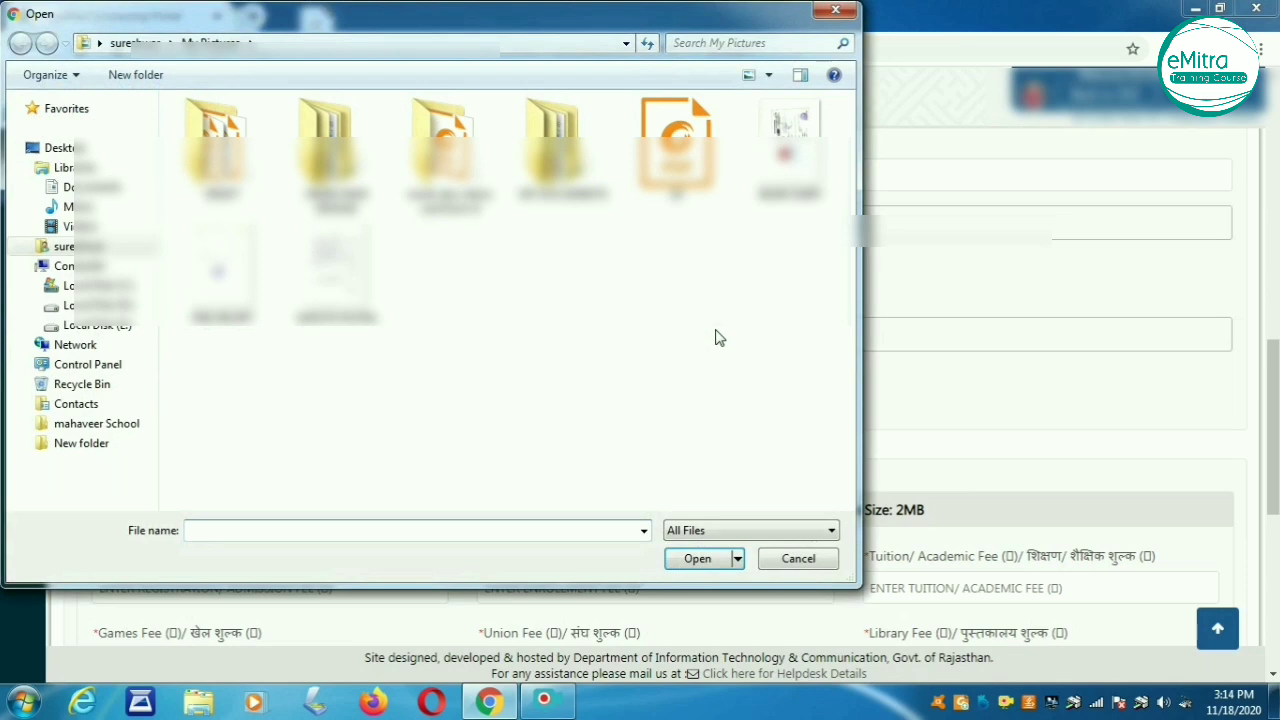
pyautogui.click(343, 310)
pyautogui.click(698, 560)
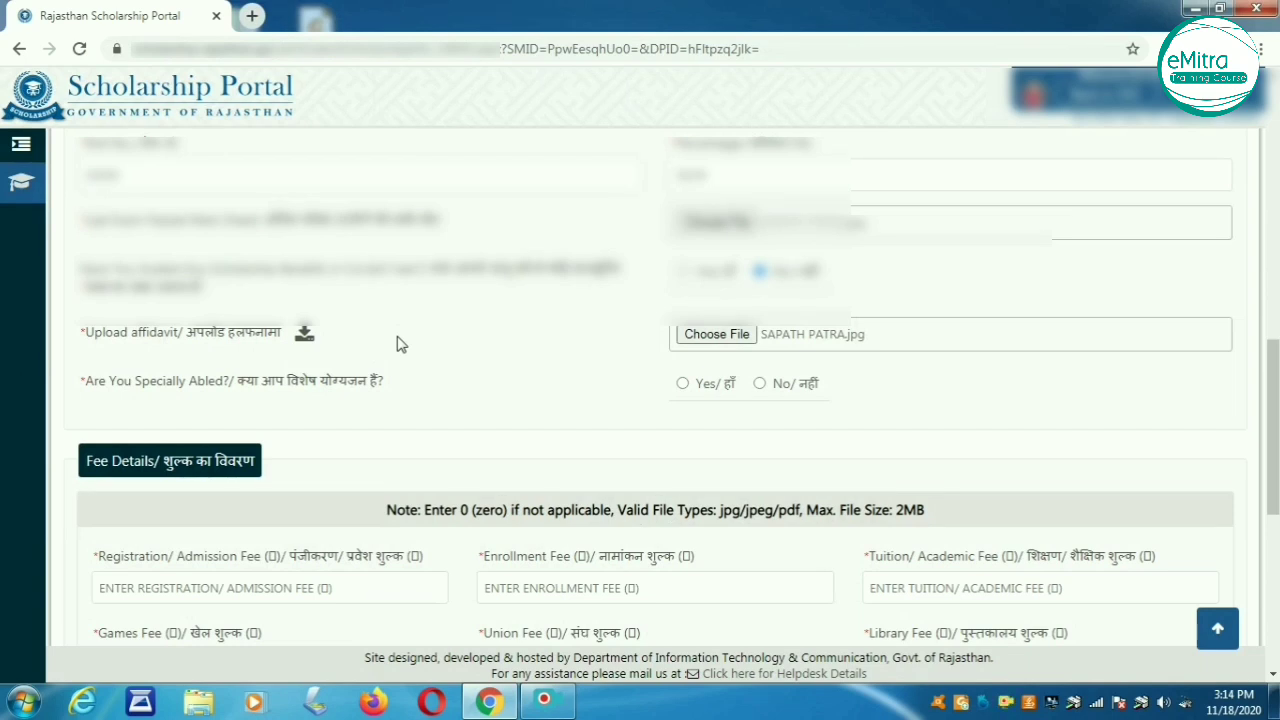
pyautogui.click(759, 384)
pyautogui.moveTo(1270, 376); pyautogui.dragTo(1270, 481)
# Enter 0 in the Registration/Admission, Union and Library fee fields
pyautogui.click(146, 222)
pyautogui.write('0')
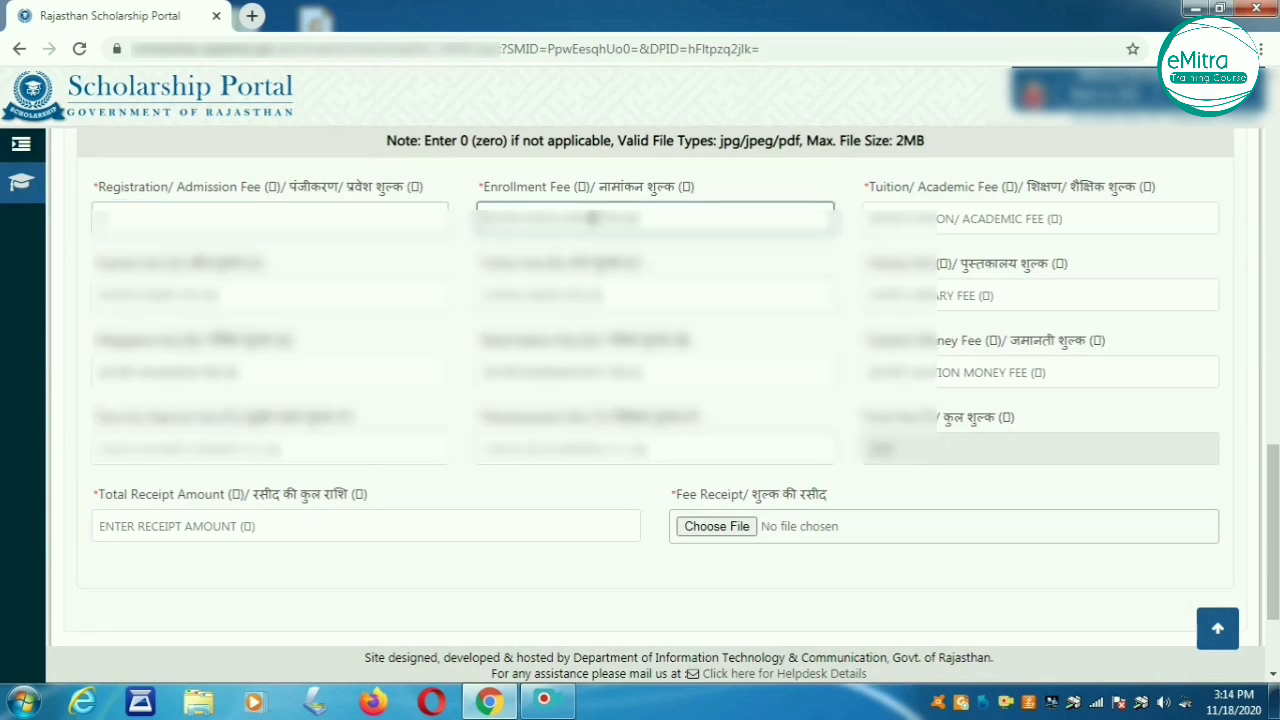
pyautogui.press('Tab')
pyautogui.write('0')
pyautogui.press('Tab')
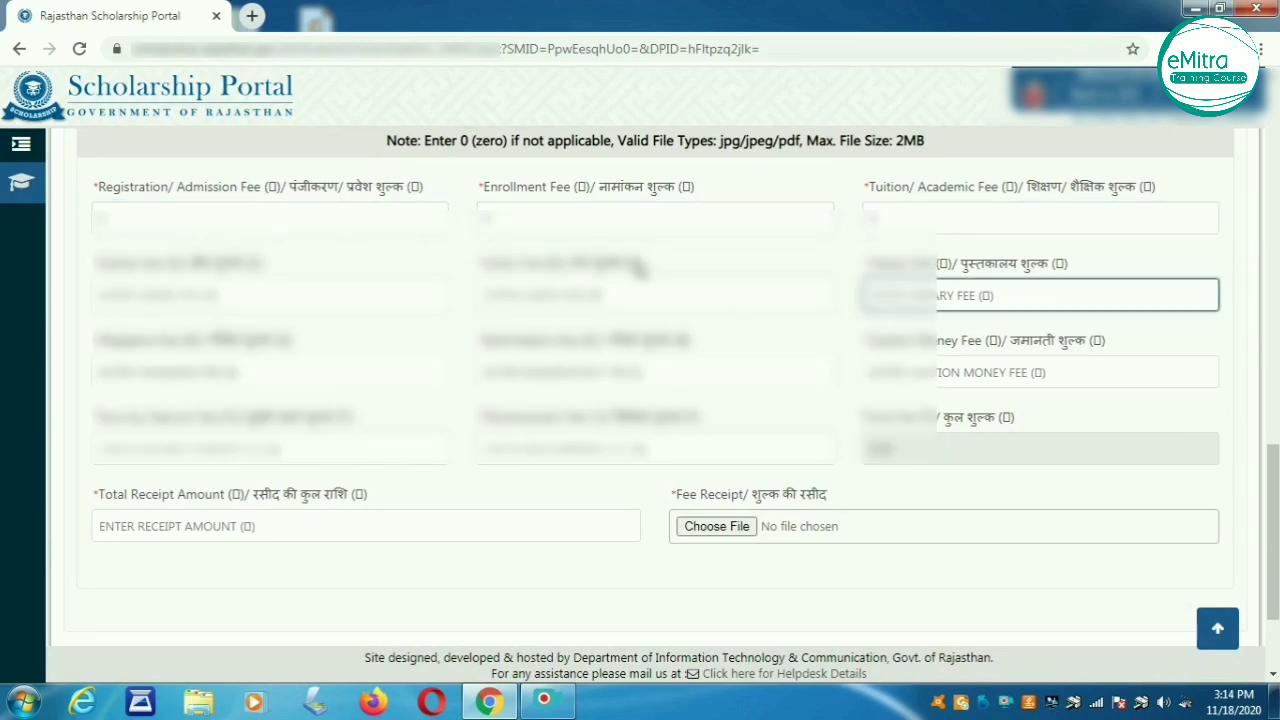
pyautogui.click(303, 218)
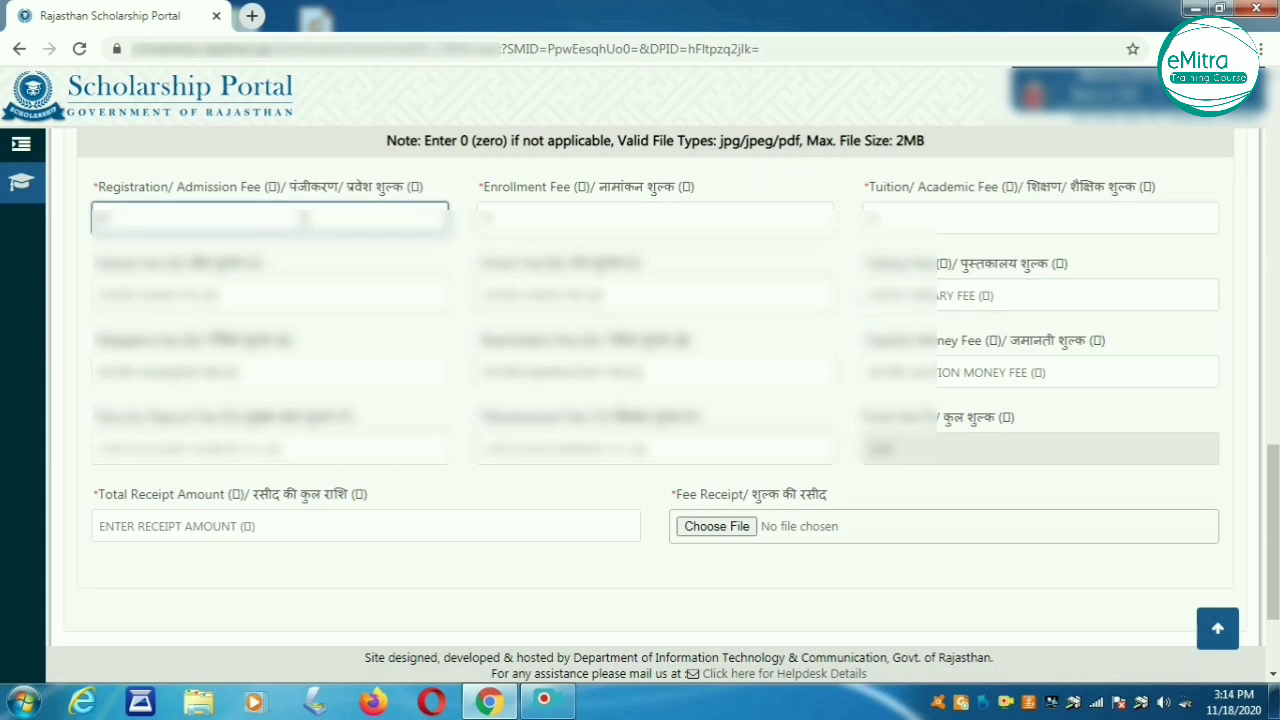
pyautogui.click(245, 292)
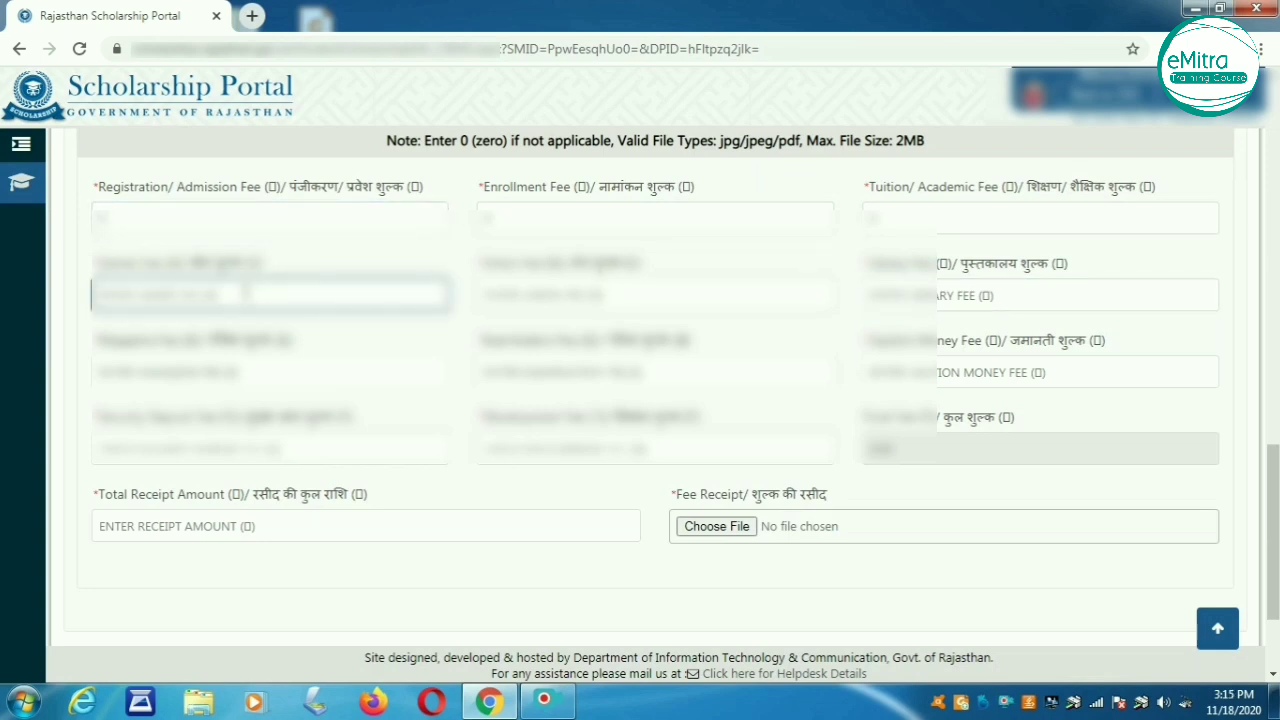
pyautogui.click(572, 298)
pyautogui.write('0')
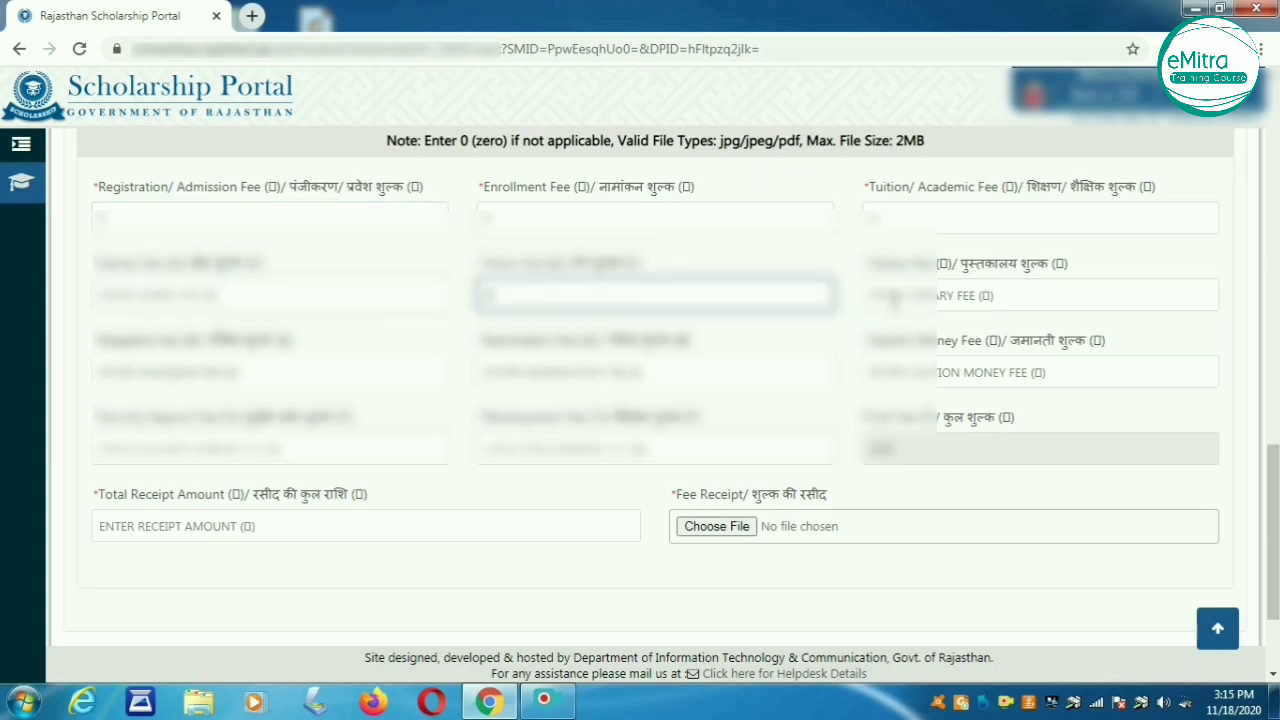
pyautogui.click(895, 300)
pyautogui.write('0')
# Enter 0 in the Examination, Magazine, Games, Security Deposit and Development fee fields
pyautogui.click(913, 370)
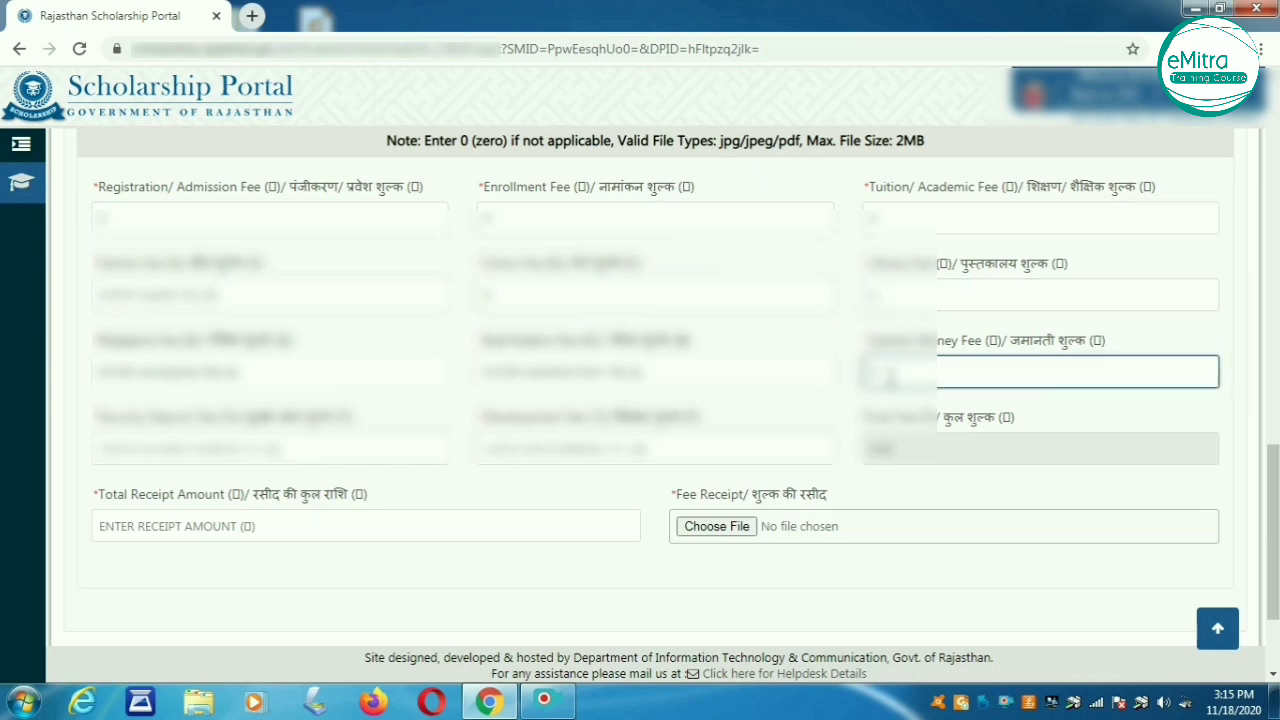
pyautogui.click(655, 367)
pyautogui.write('0')
pyautogui.click(150, 372)
pyautogui.write('0')
pyautogui.click(193, 291)
pyautogui.write('0')
pyautogui.click(152, 452)
pyautogui.write('0')
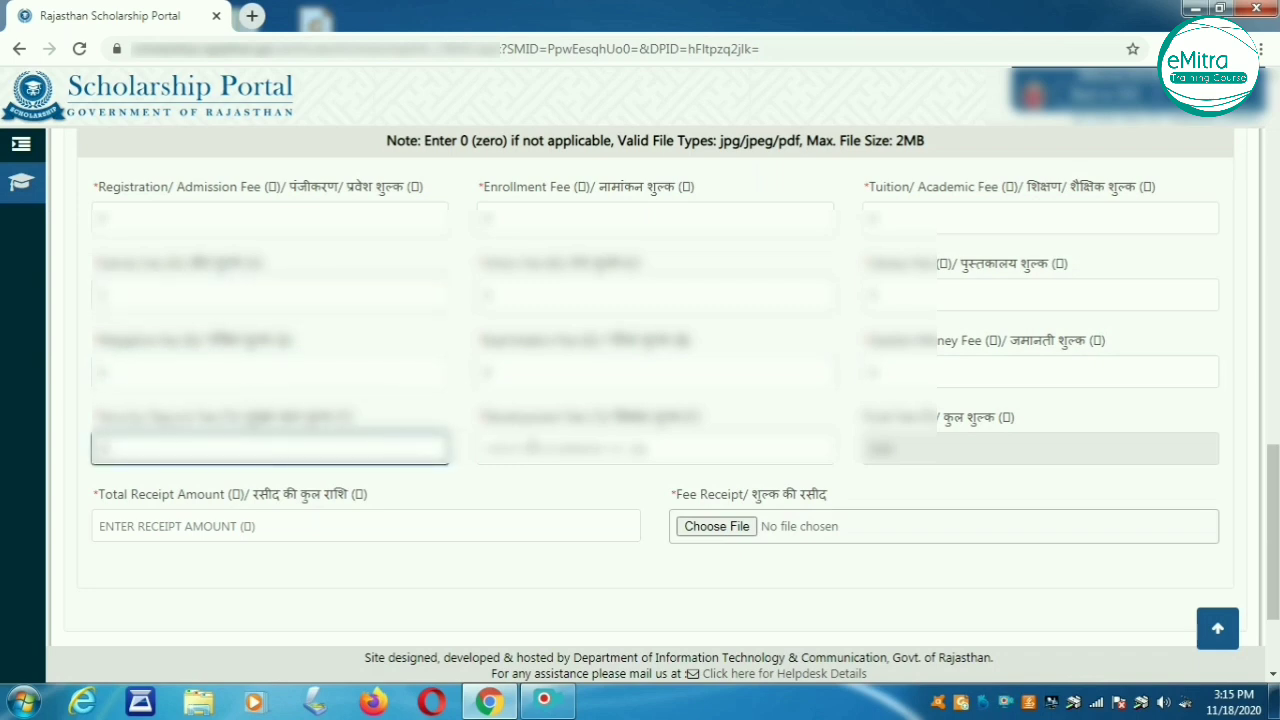
pyautogui.click(533, 449)
pyautogui.write('0')
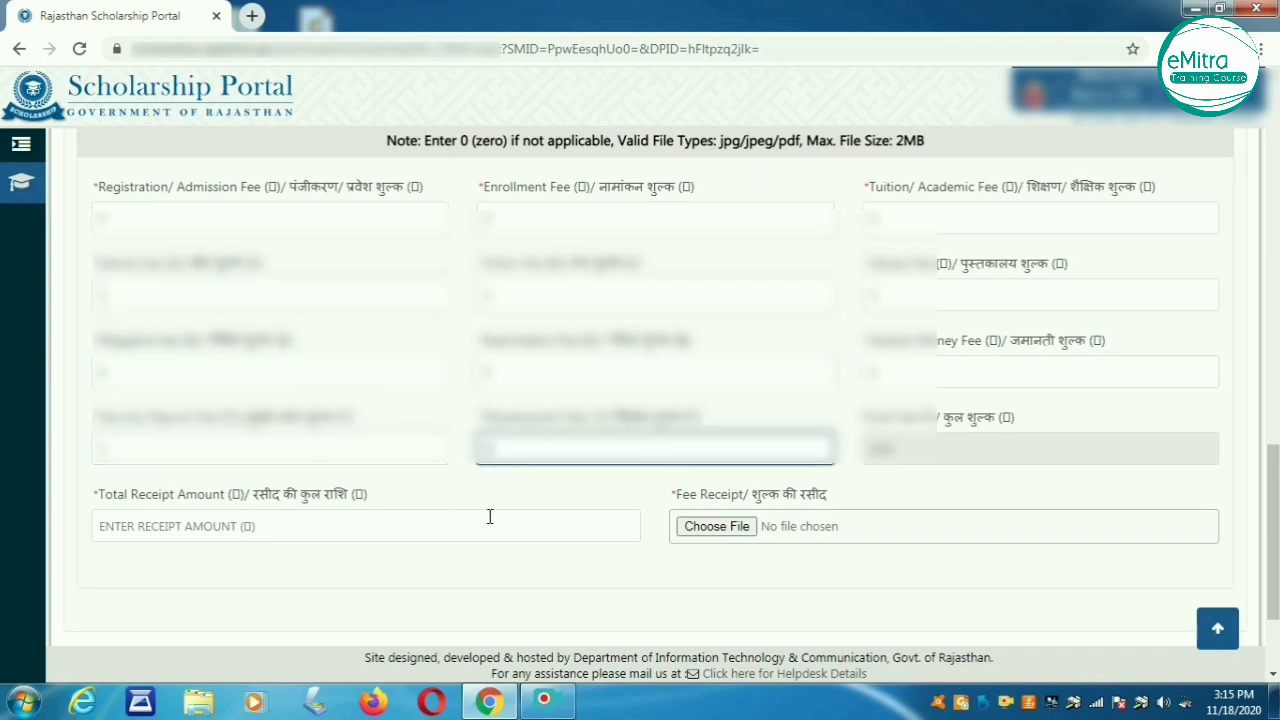
# Set Total Receipt Amount to 1048 and attach the FEES RECIPT file as the fee receipt
pyautogui.click(348, 522)
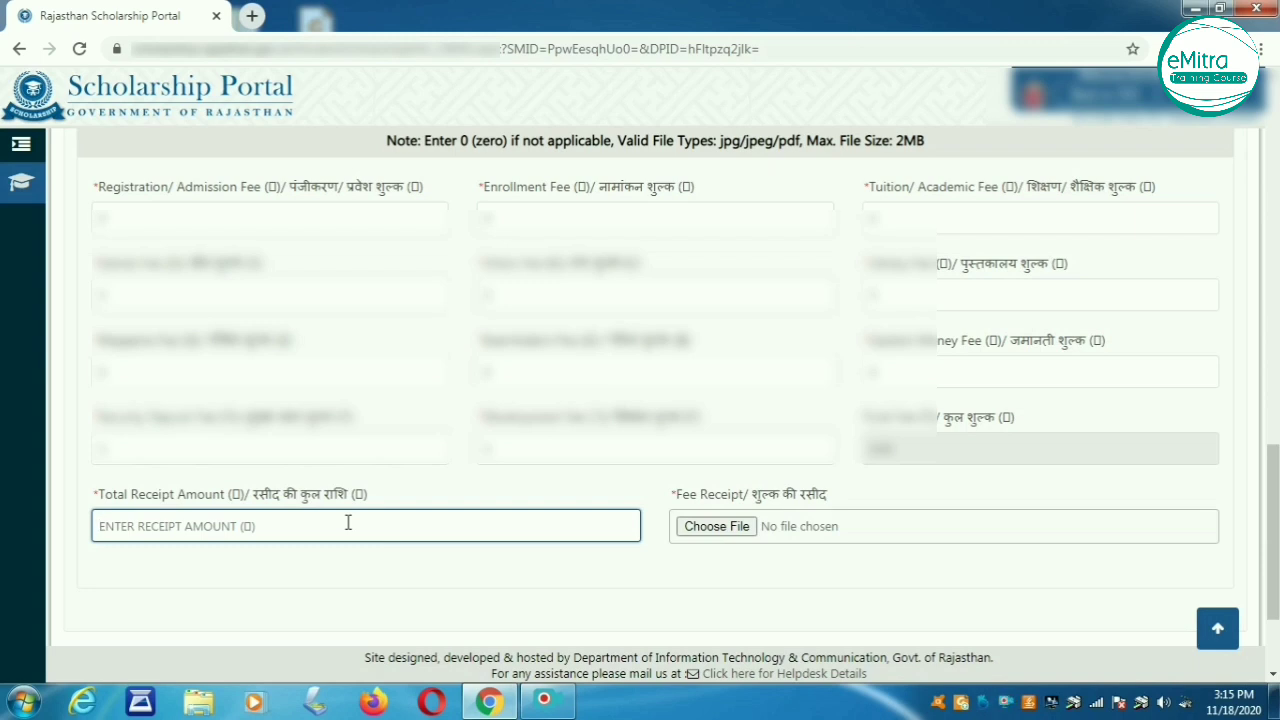
pyautogui.write('10')
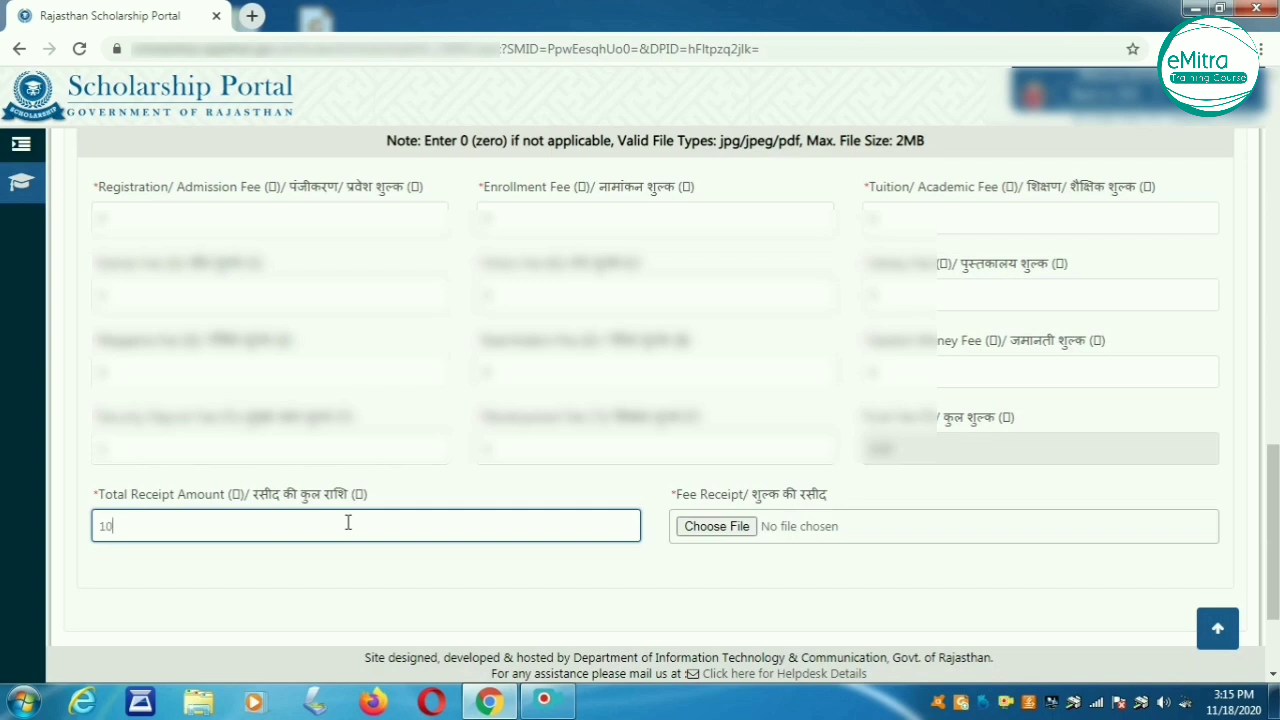
pyautogui.write('48')
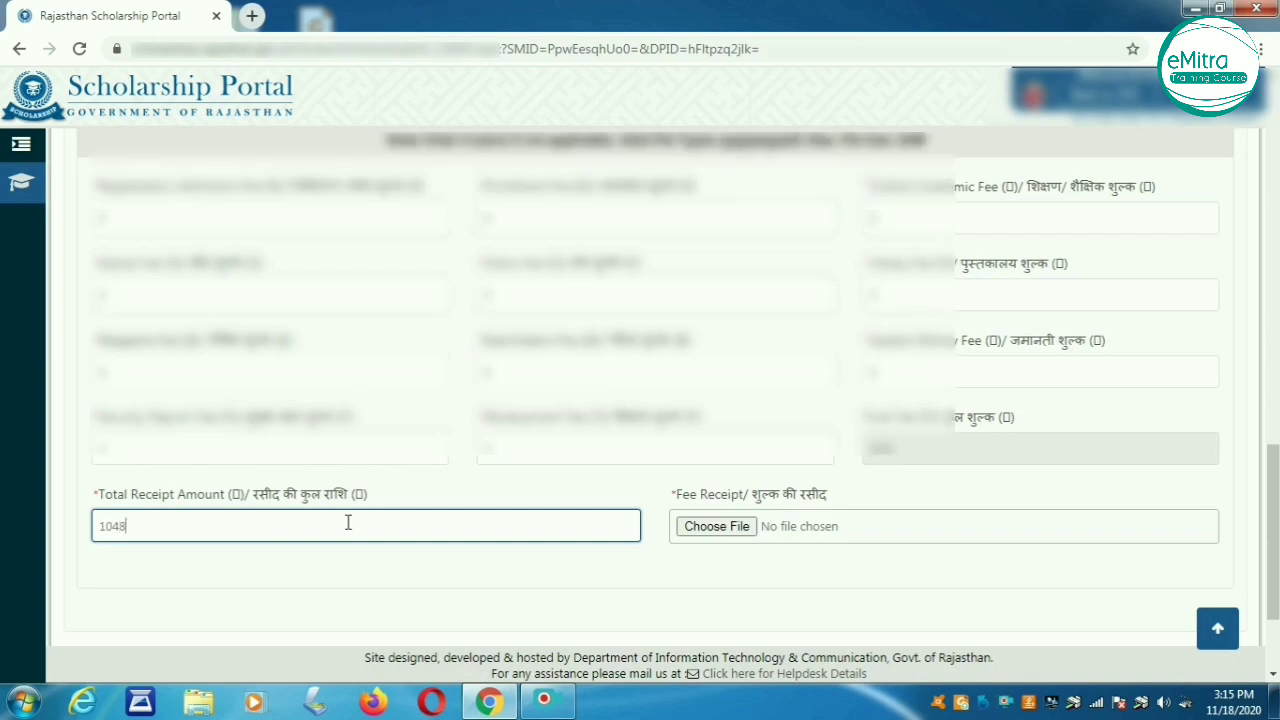
pyautogui.click(625, 583)
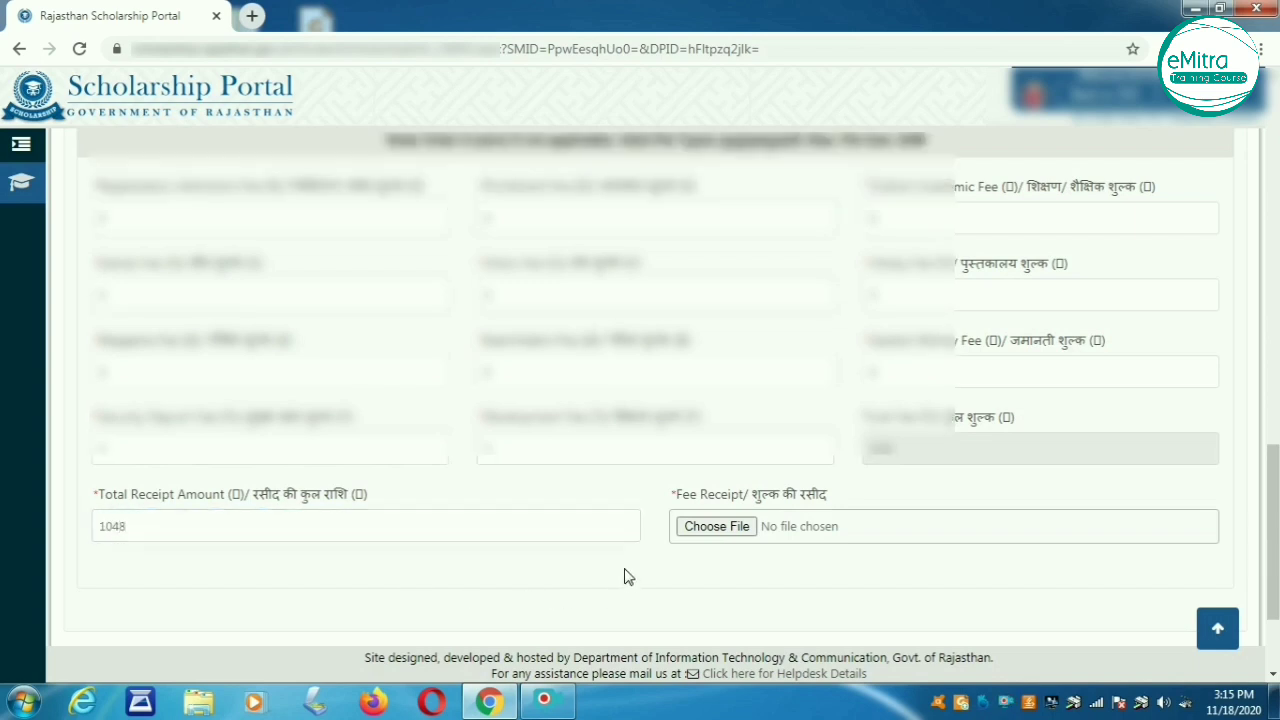
pyautogui.click(717, 526)
pyautogui.click(230, 292)
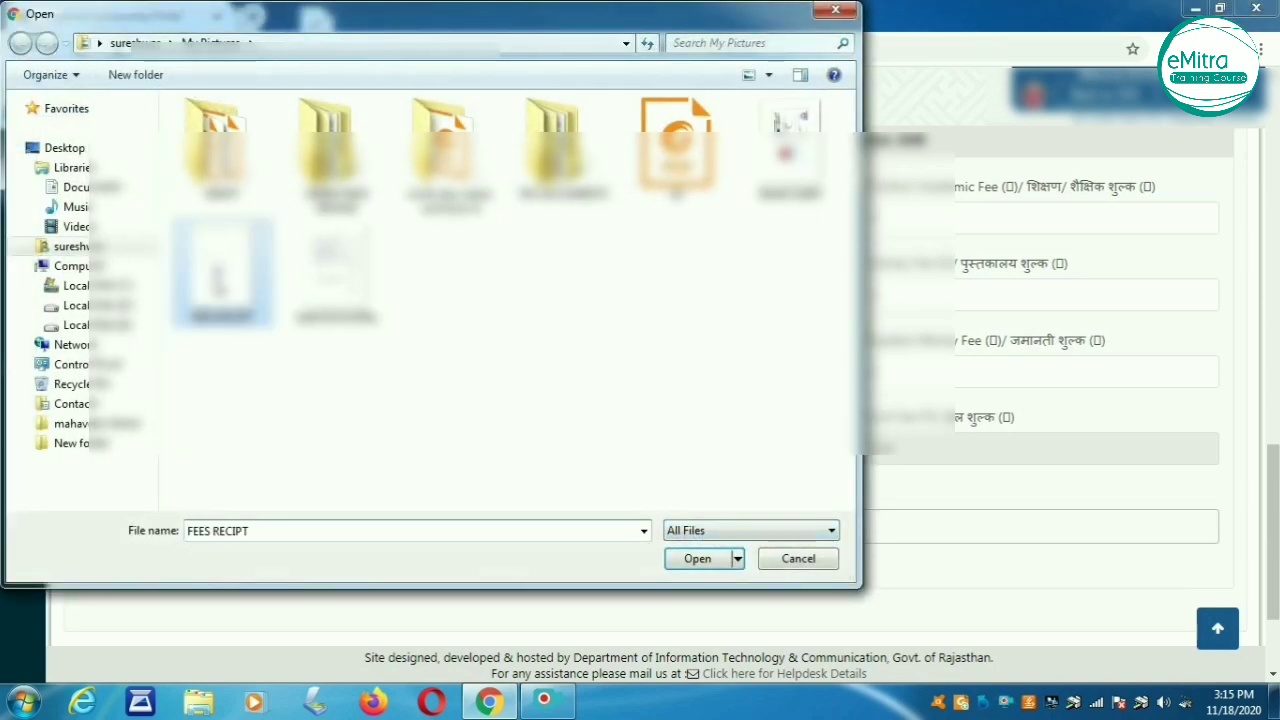
pyautogui.click(703, 562)
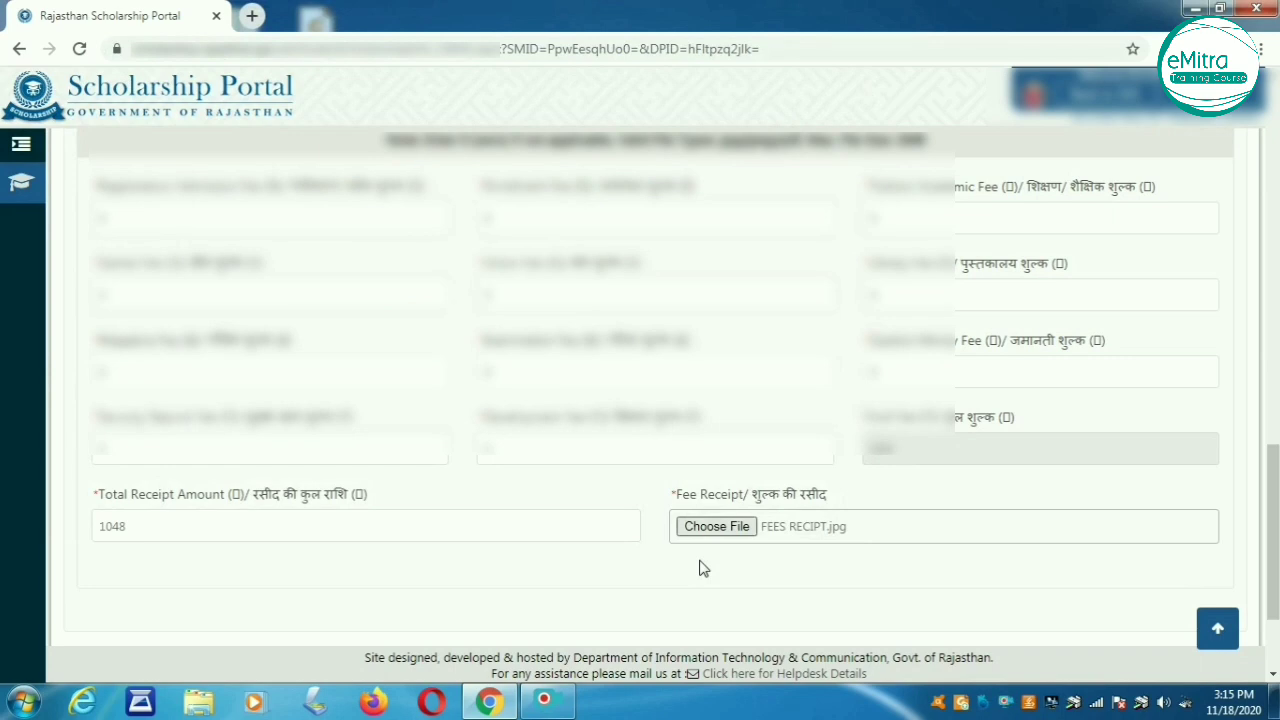
pyautogui.moveTo(1272, 515); pyautogui.dragTo(1275, 579)
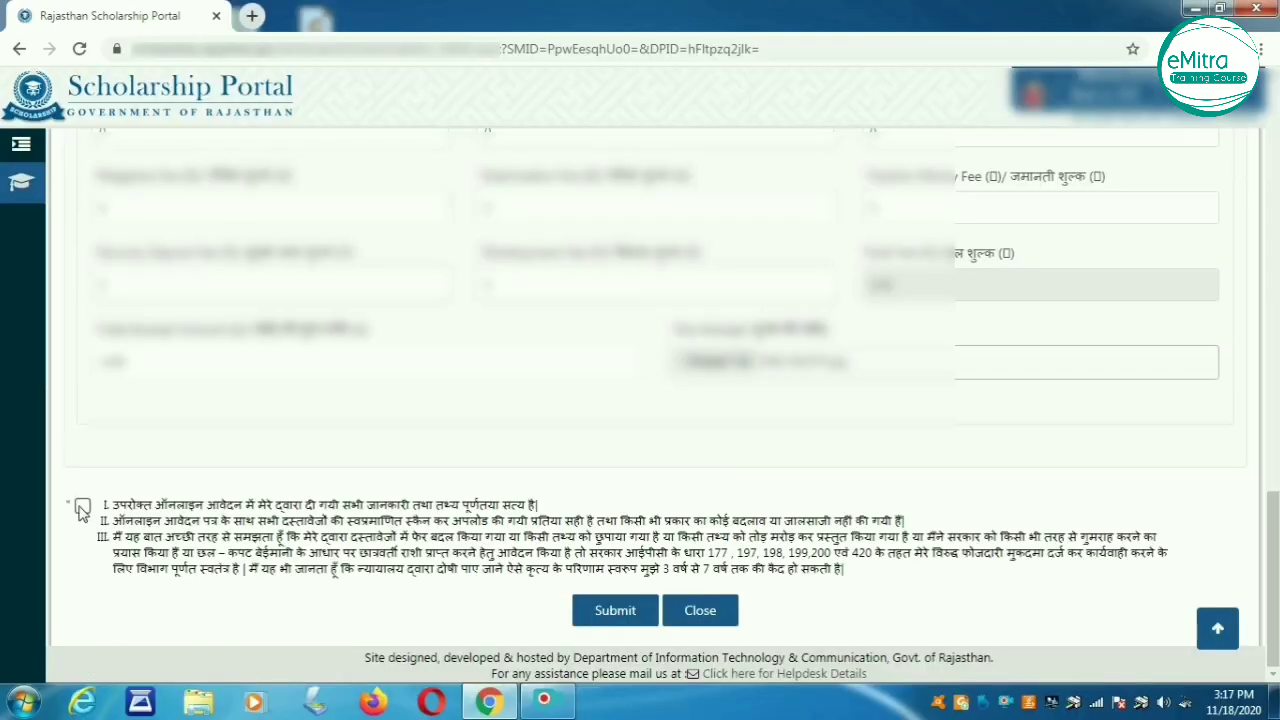
# Accept the declaration and submit the application, confirming the prompt
pyautogui.click(82, 505)
pyautogui.click(615, 610)
pyautogui.click(640, 432)
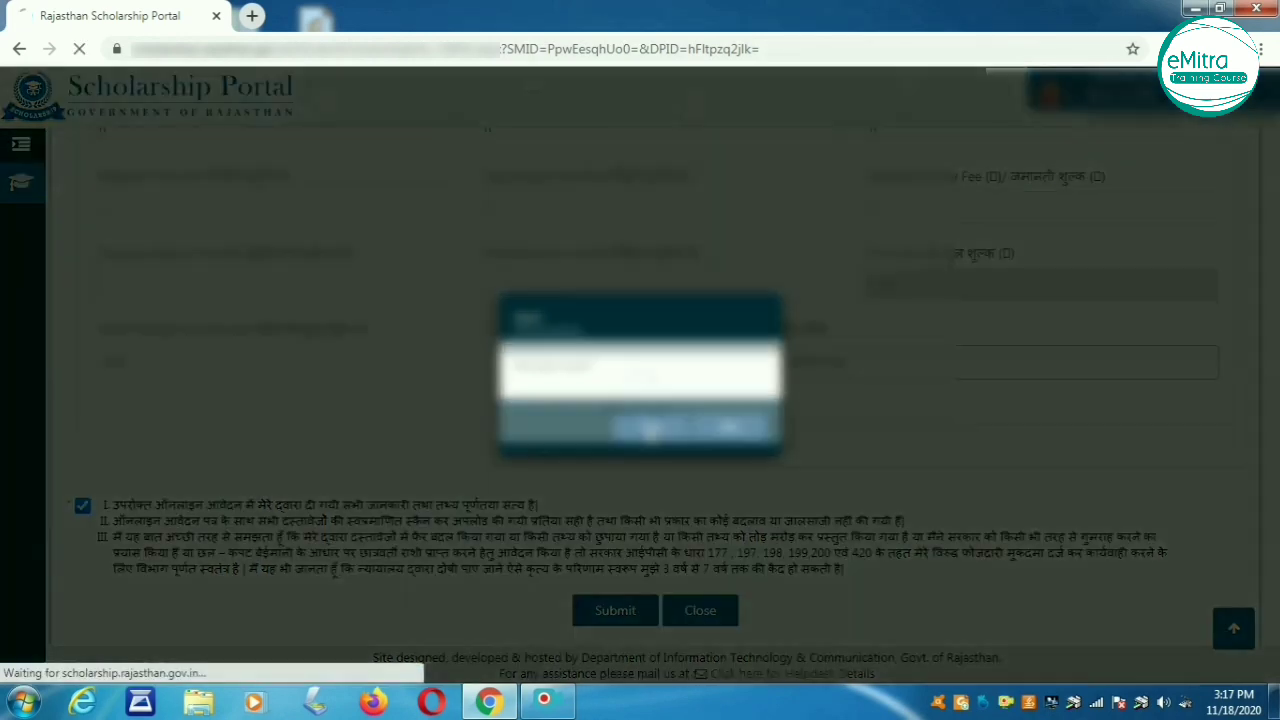